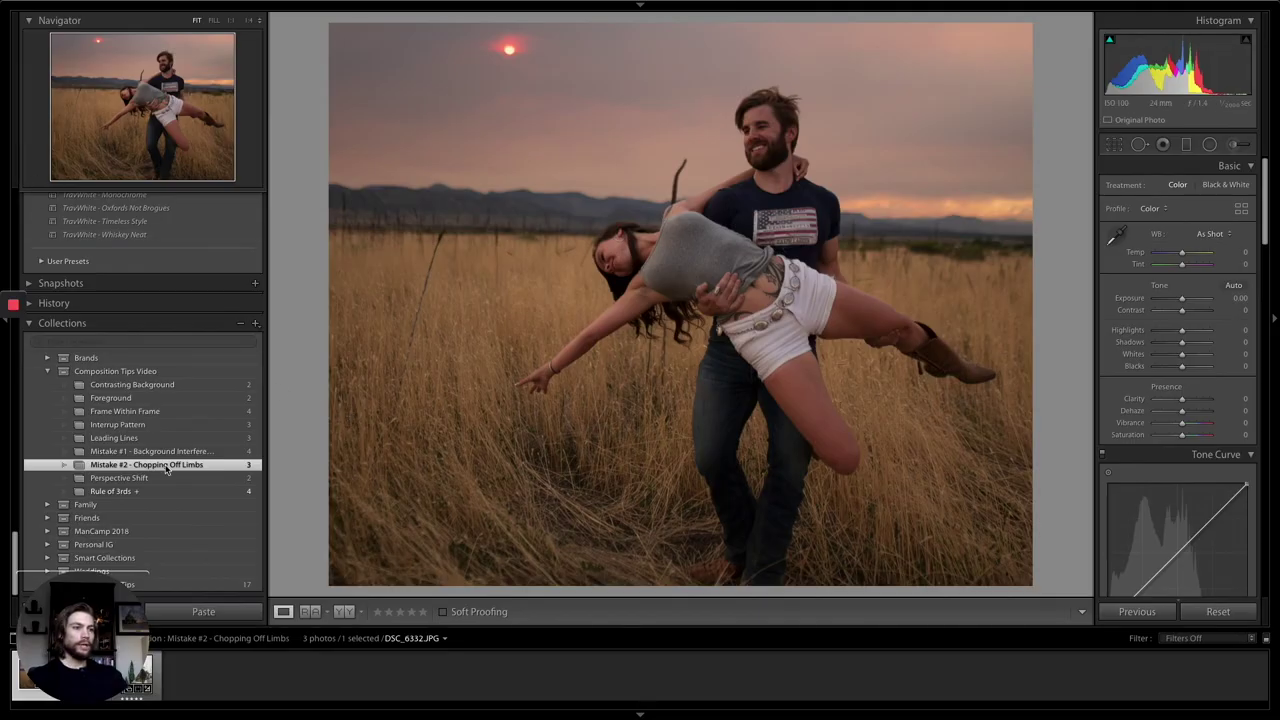
Step: Open the Rule of 3rds collection under Composition Tips Video and show its four photos in grid view
{"action": "left_click", "coordinate": [47, 373]}
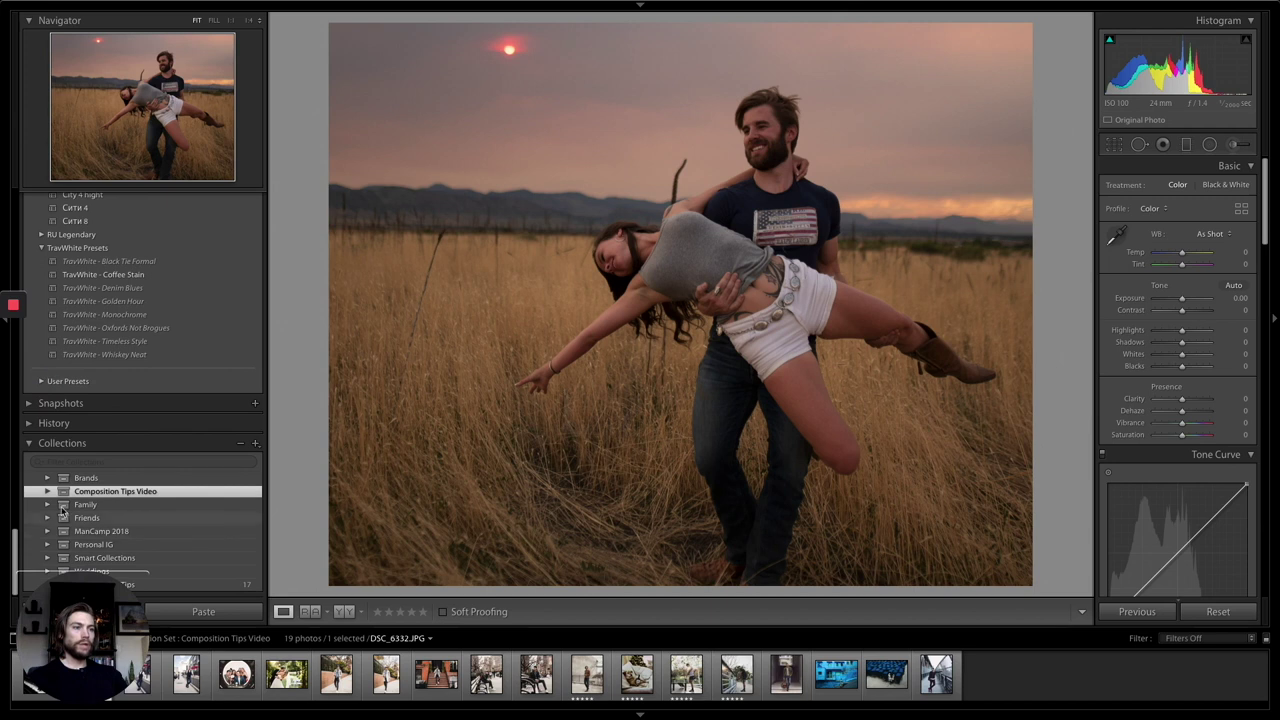
{"action": "left_click", "coordinate": [47, 492]}
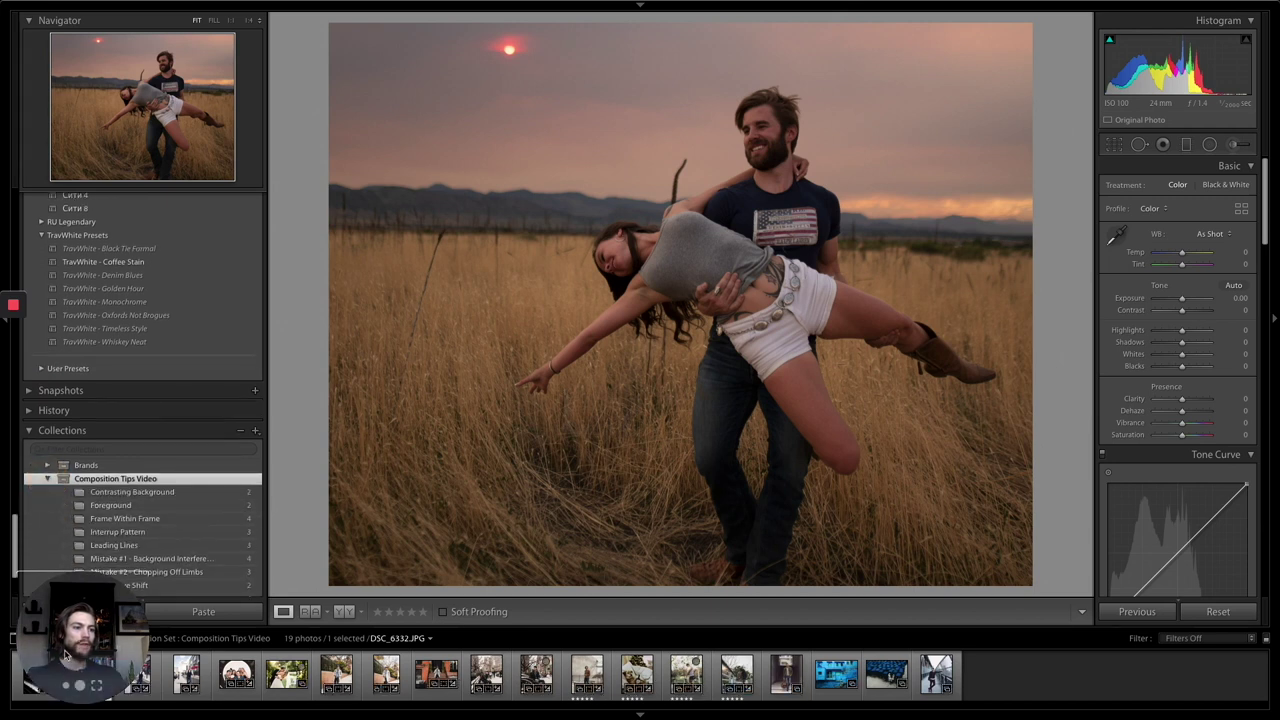
{"action": "scroll", "coordinate": [200, 480], "scroll_direction": "down", "scroll_amount": 2}
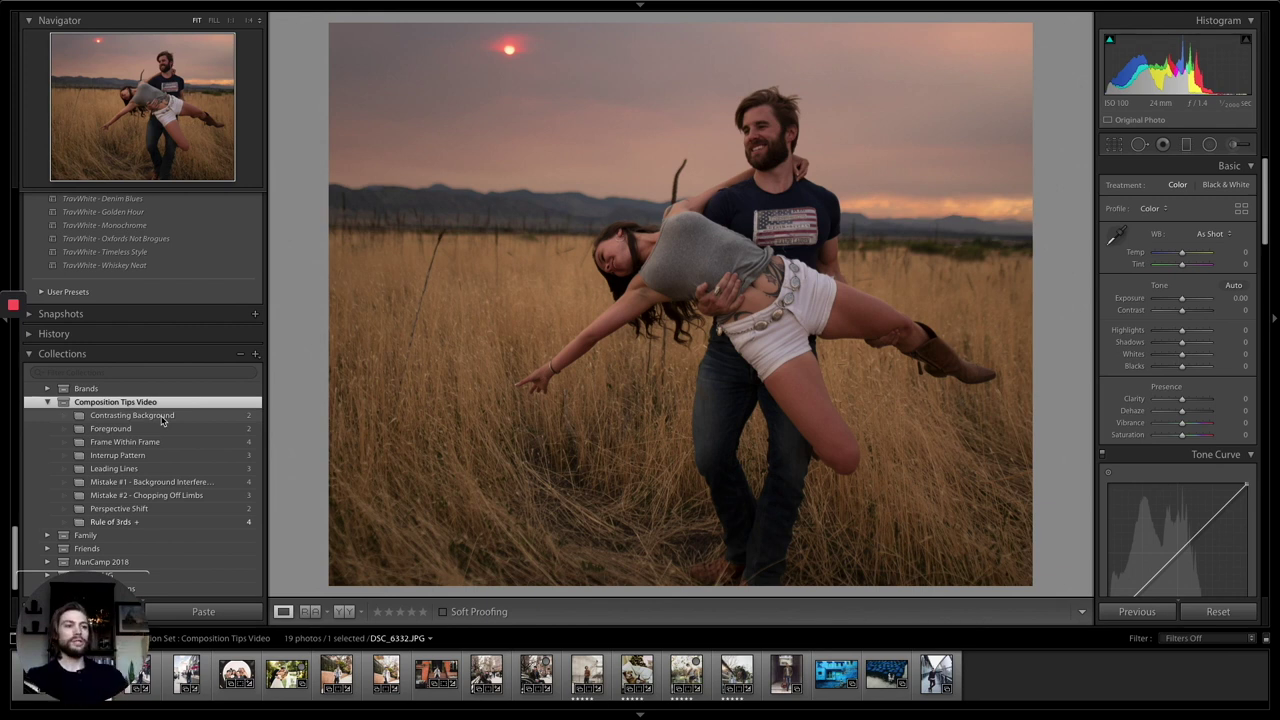
{"action": "scroll", "coordinate": [162, 421], "scroll_direction": "down", "scroll_amount": 1}
{"action": "left_click", "coordinate": [112, 492]}
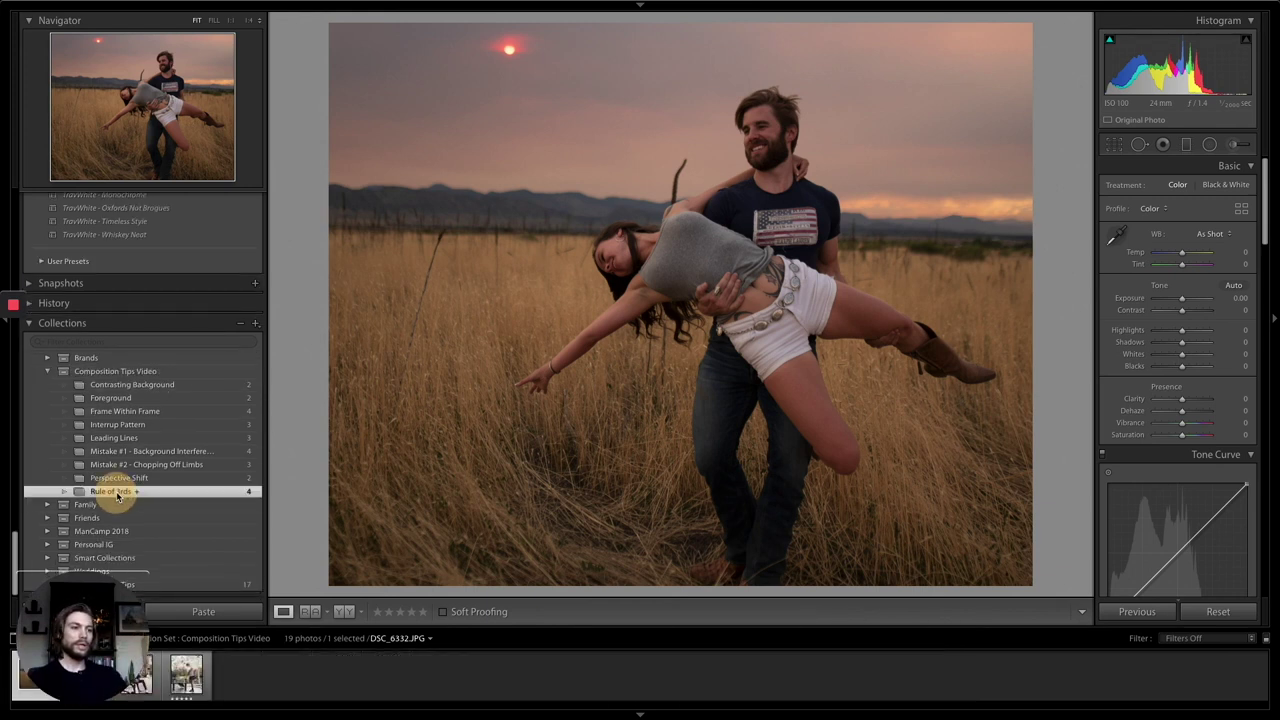
{"action": "key", "text": "g"}
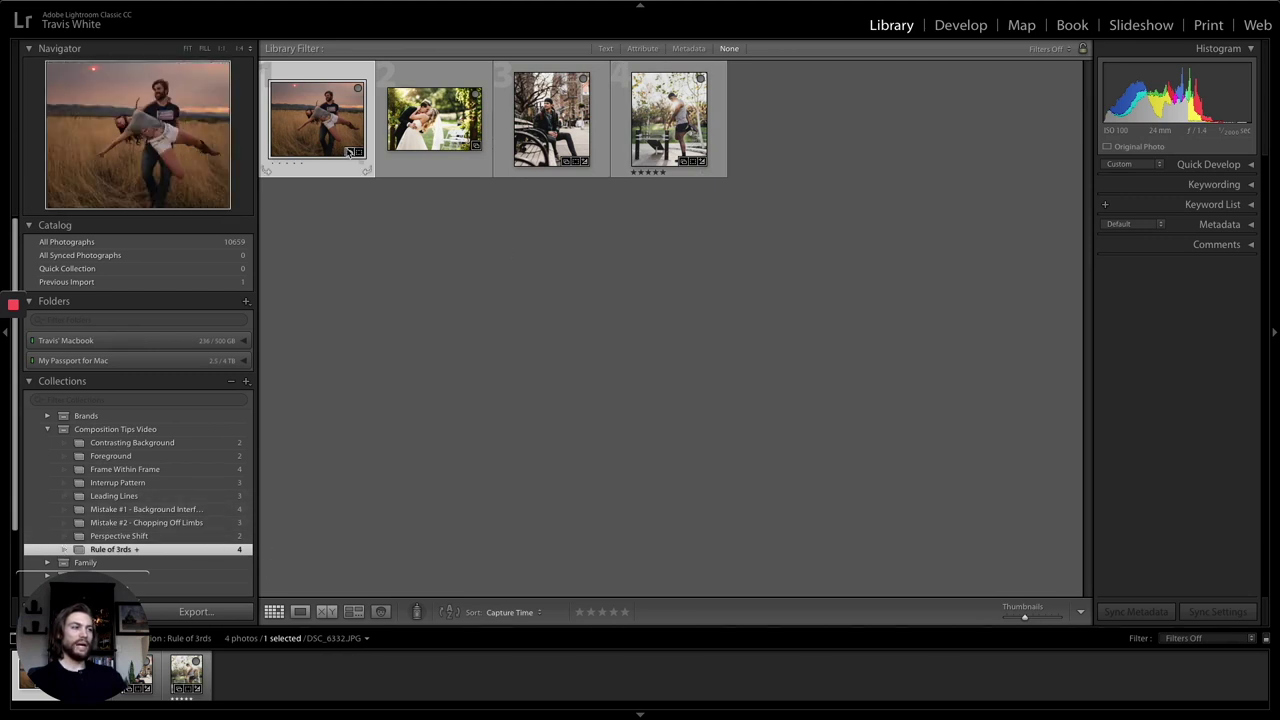
Step: Open the fourth photo, the stretching man, in Develop with the crop overlay active
{"action": "left_click", "coordinate": [680, 130]}
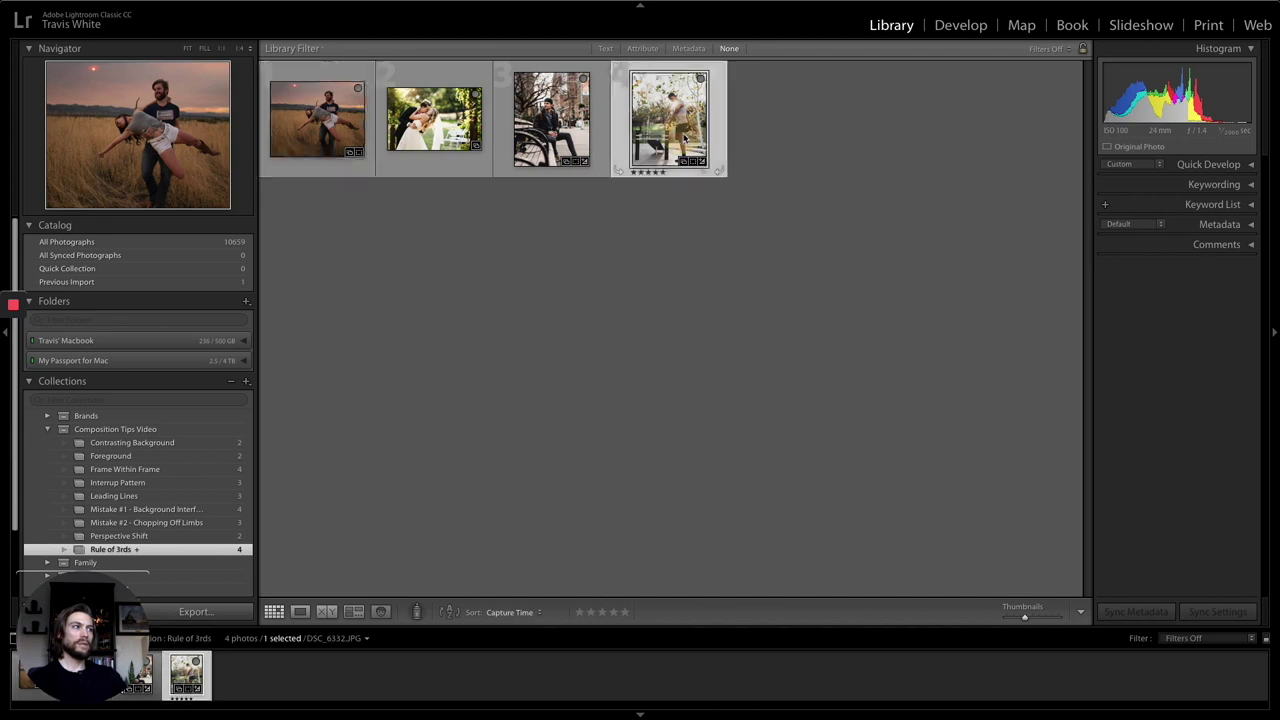
{"action": "left_click", "coordinate": [960, 24]}
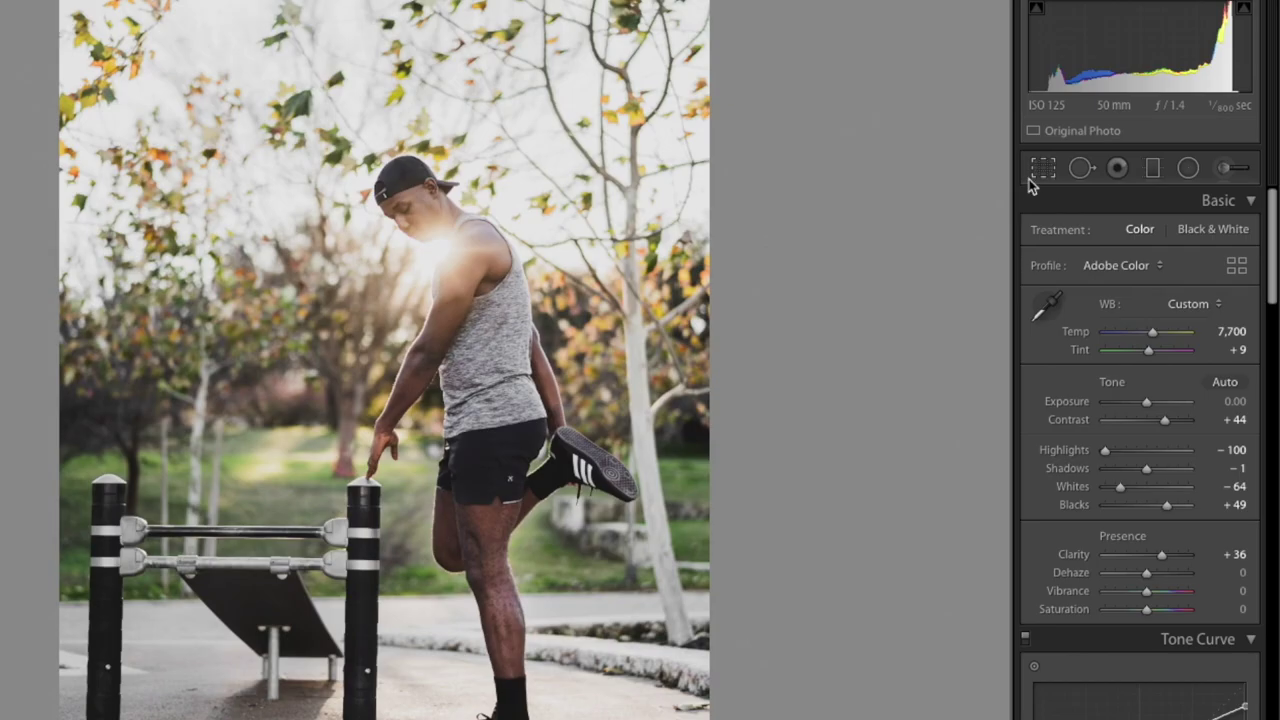
{"action": "left_click", "coordinate": [1112, 173]}
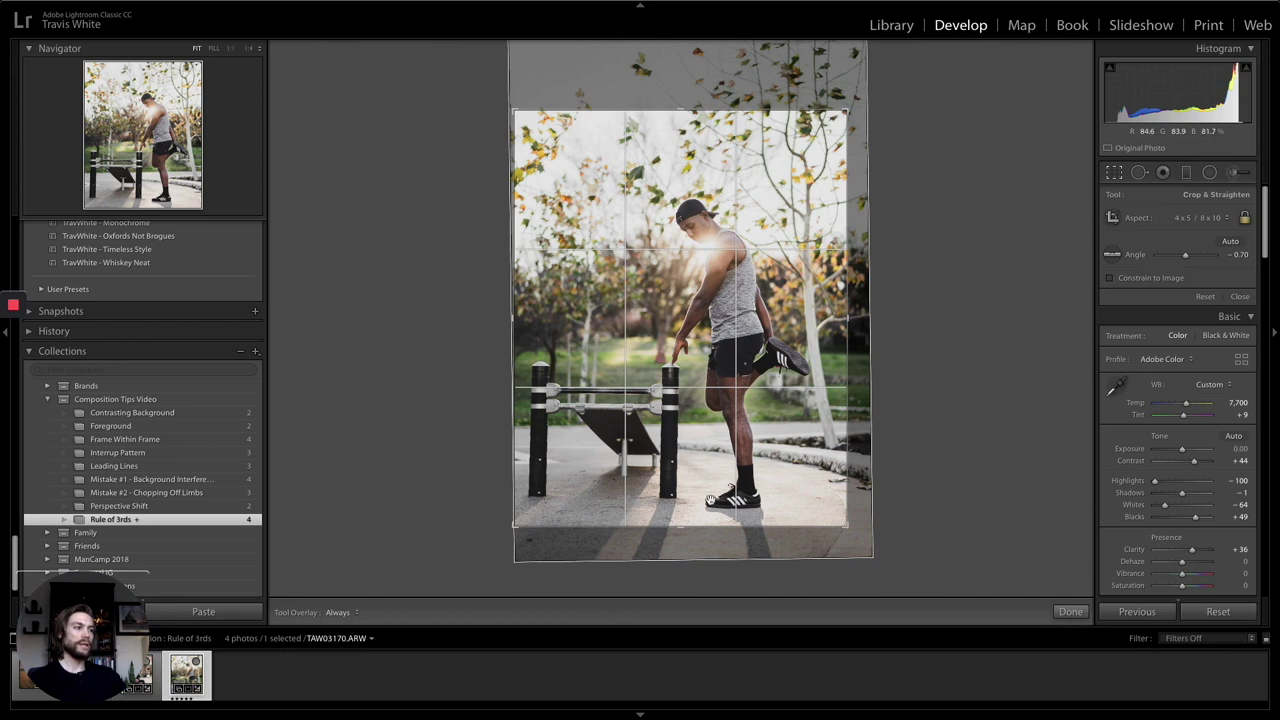
Step: Crop the stretching-man photo to 4x5, tightening the top edge and repositioning the image
{"action": "mouse_move", "coordinate": [724, 480]}
{"action": "left_mouse_down"}
{"action": "mouse_move", "coordinate": [726, 514]}
{"action": "mouse_move", "coordinate": [710, 466]}
{"action": "mouse_move", "coordinate": [668, 445]}
{"action": "mouse_move", "coordinate": [728, 467]}
{"action": "left_mouse_up"}
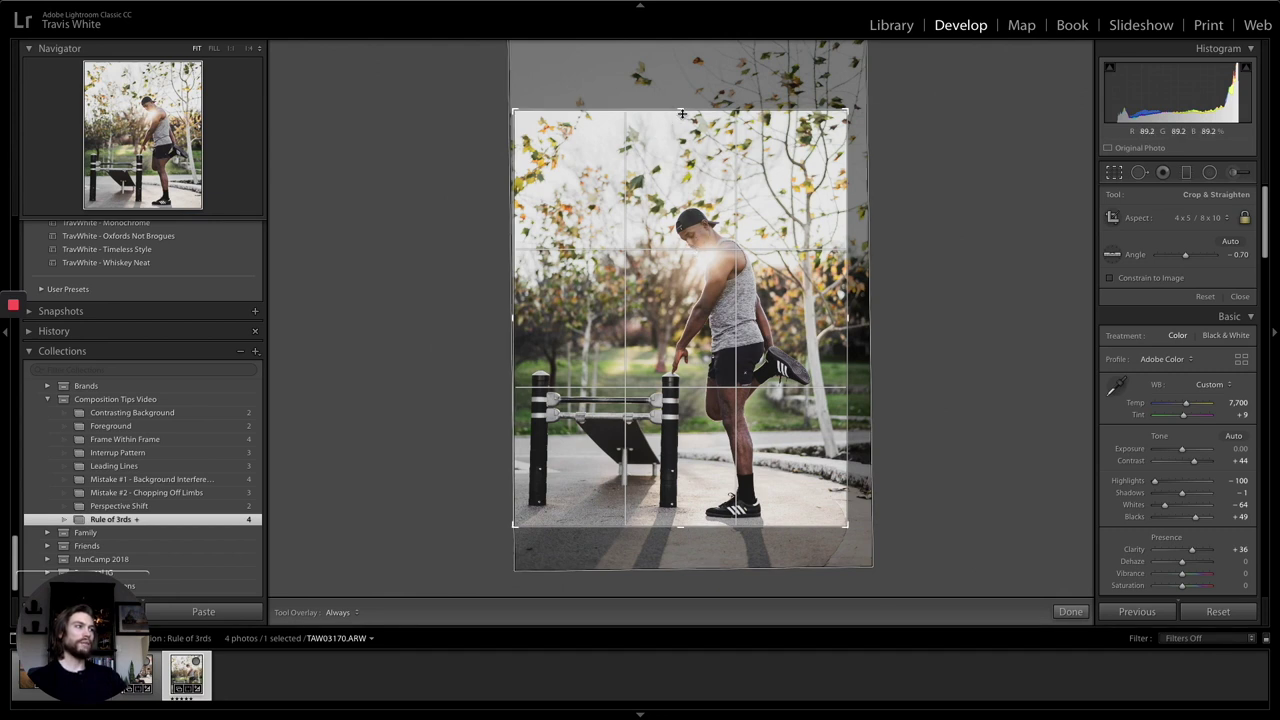
{"action": "left_click_drag", "start_coordinate": [681, 111], "coordinate": [682, 131]}
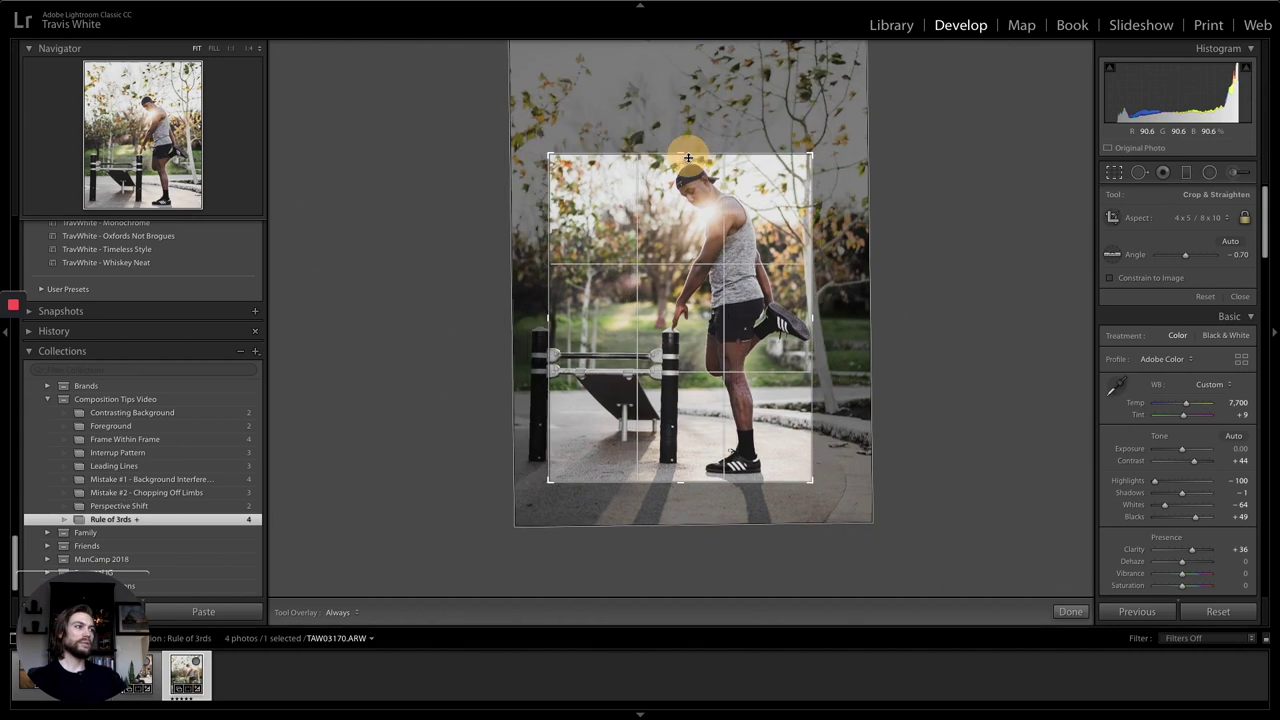
{"action": "left_click", "coordinate": [1064, 612]}
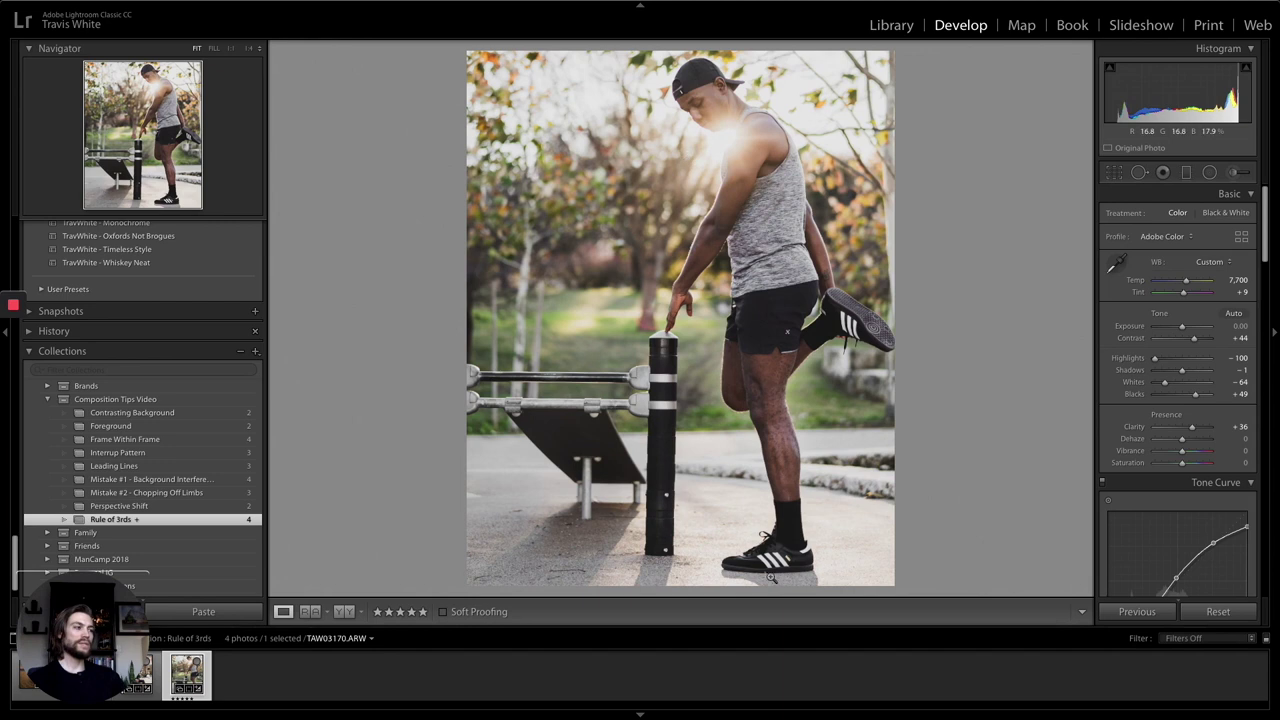
{"action": "left_click", "coordinate": [1112, 174]}
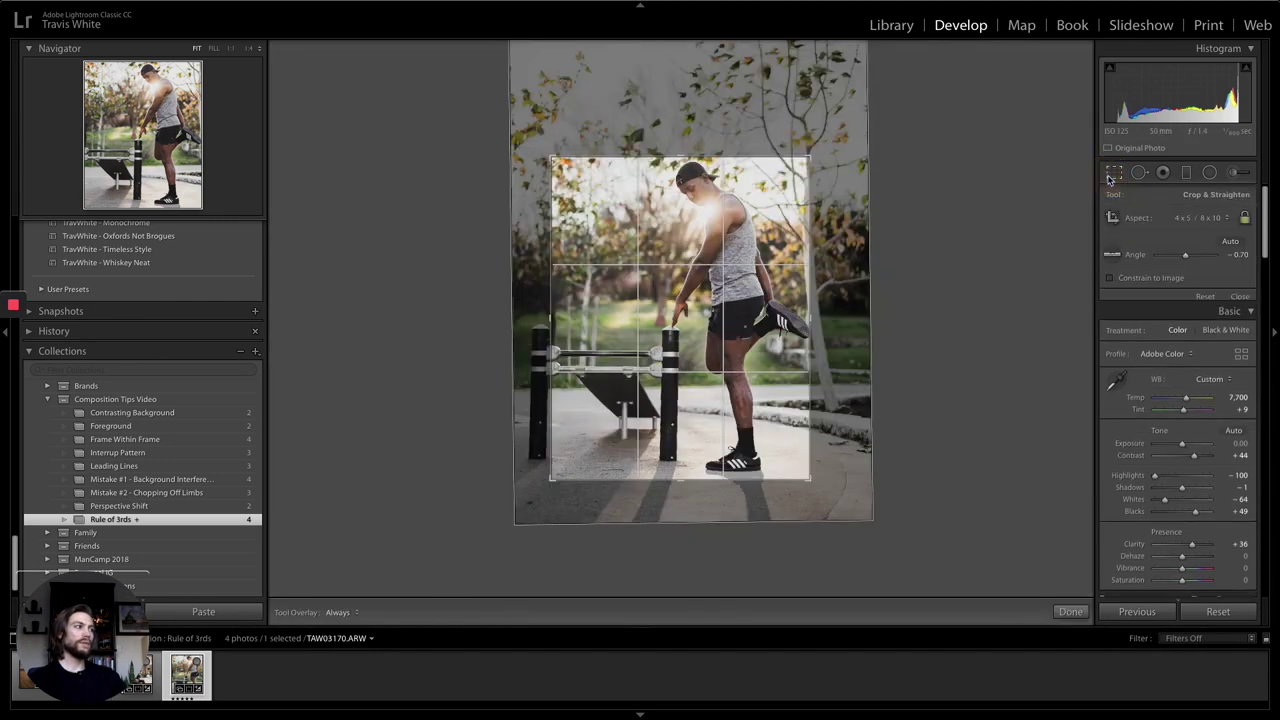
{"action": "left_click_drag", "start_coordinate": [707, 152], "coordinate": [654, 95]}
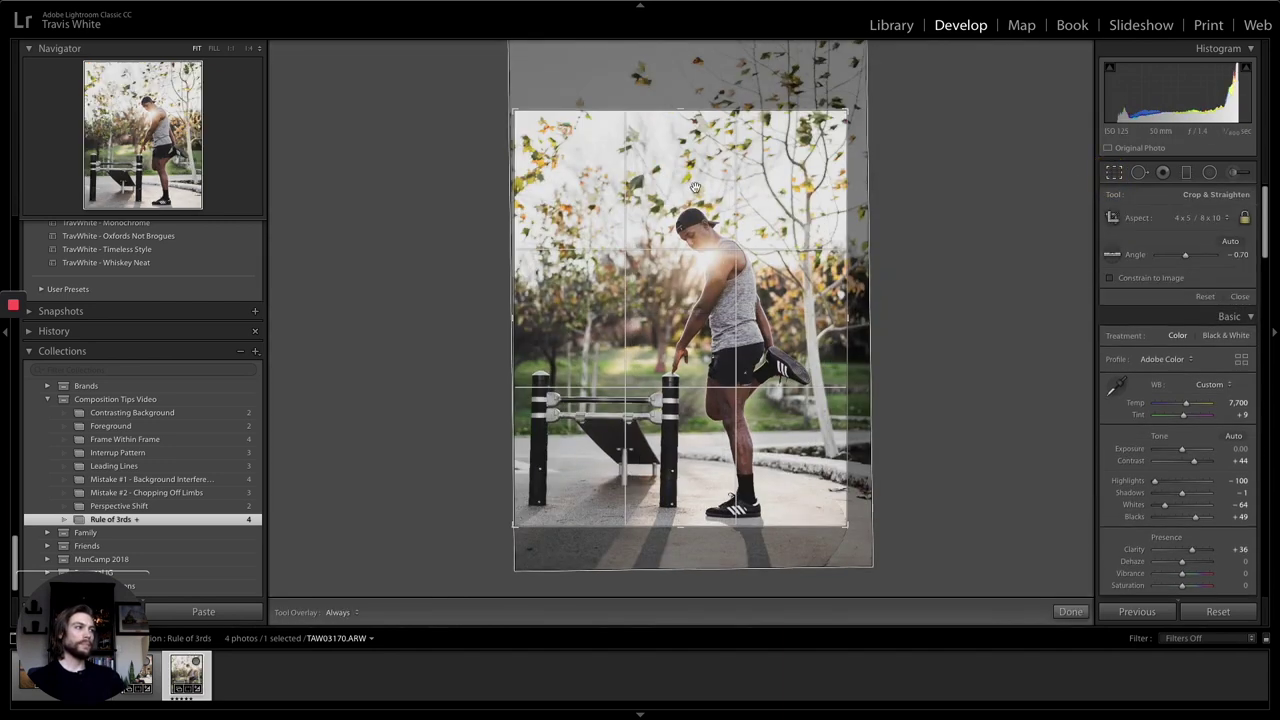
{"action": "key", "text": "Return"}
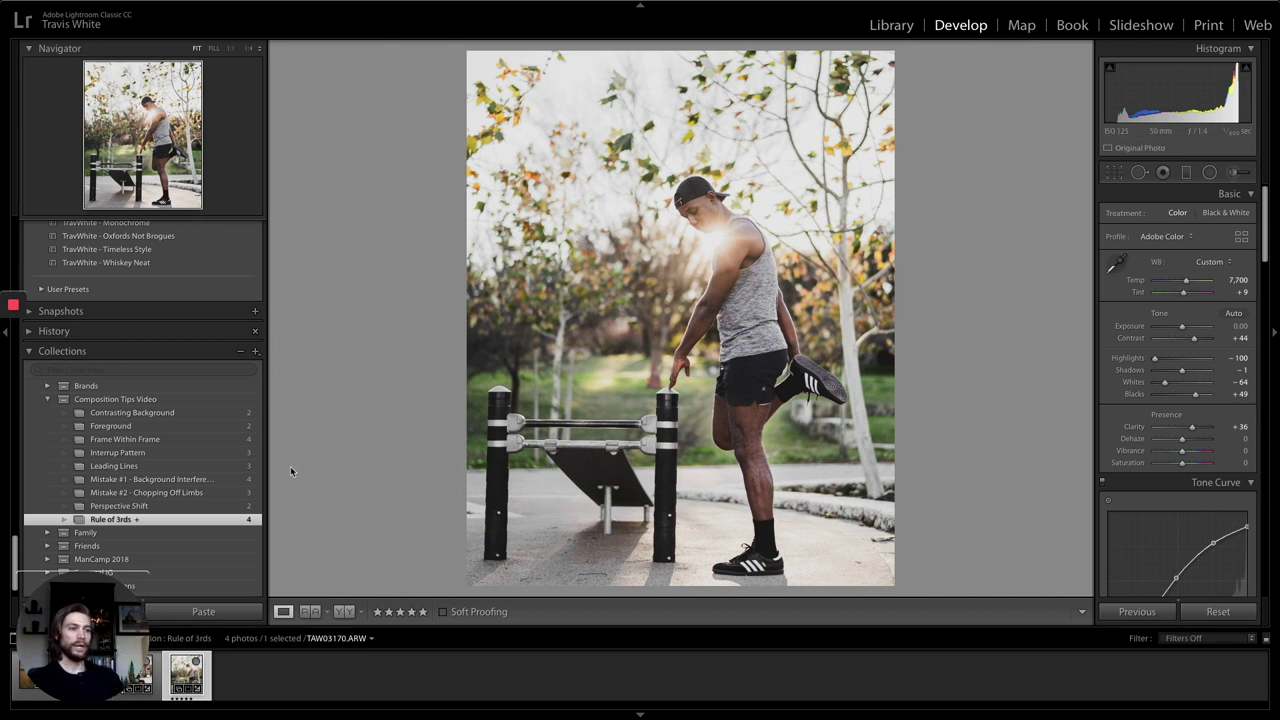
{"action": "left_click", "coordinate": [935, 136]}
Step: Open the bench portrait in Develop and crop it to 4x5 with the man placed higher
{"action": "key", "text": "g"}
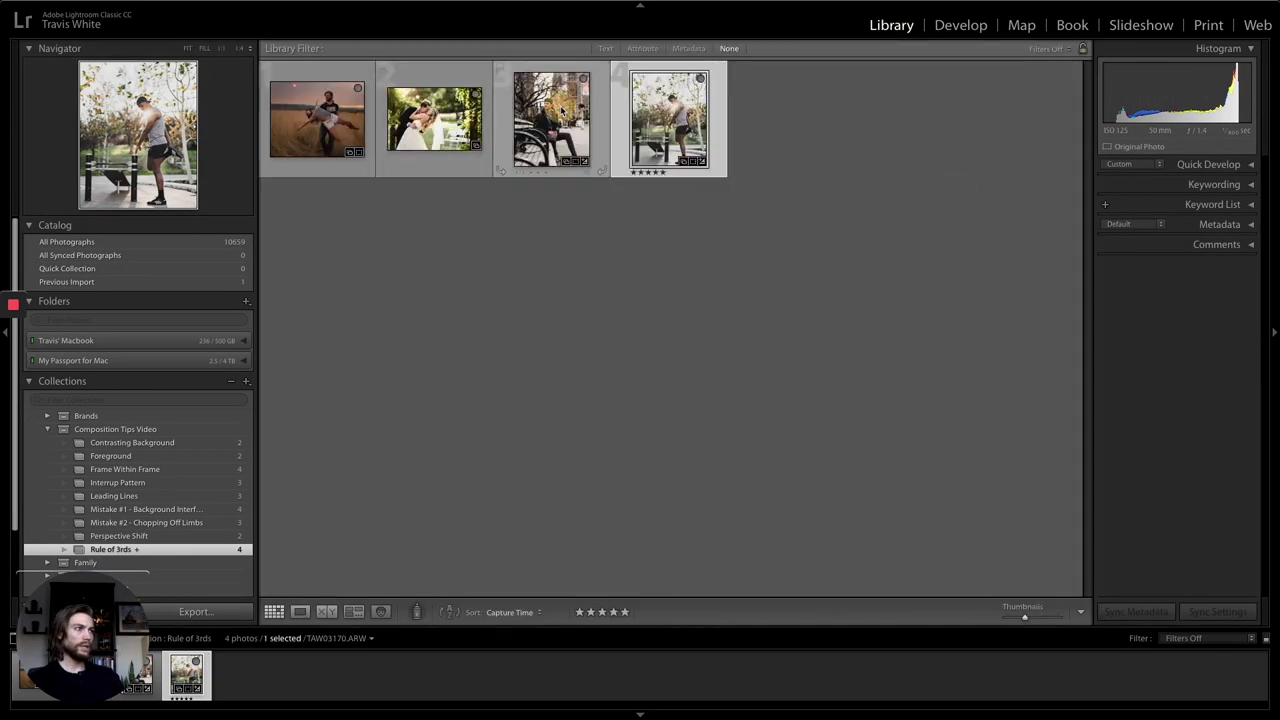
{"action": "double_click", "coordinate": [563, 110]}
{"action": "left_click", "coordinate": [962, 25]}
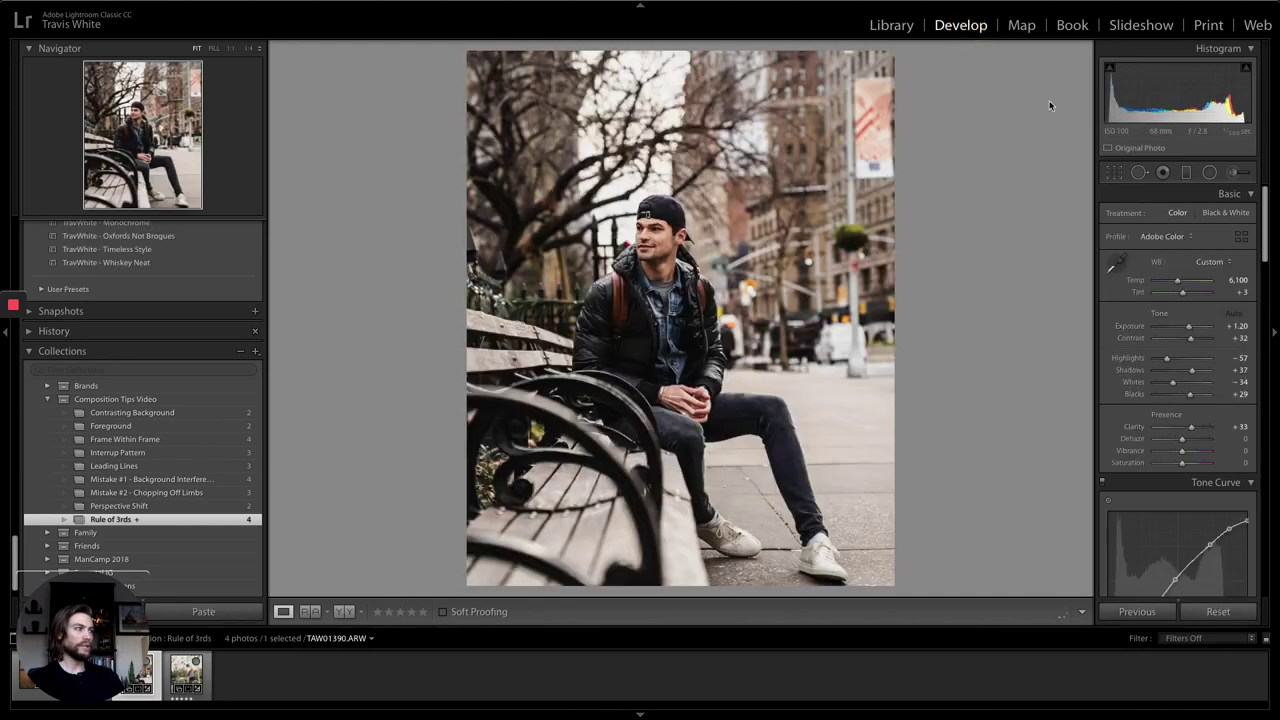
{"action": "left_click", "coordinate": [1115, 173]}
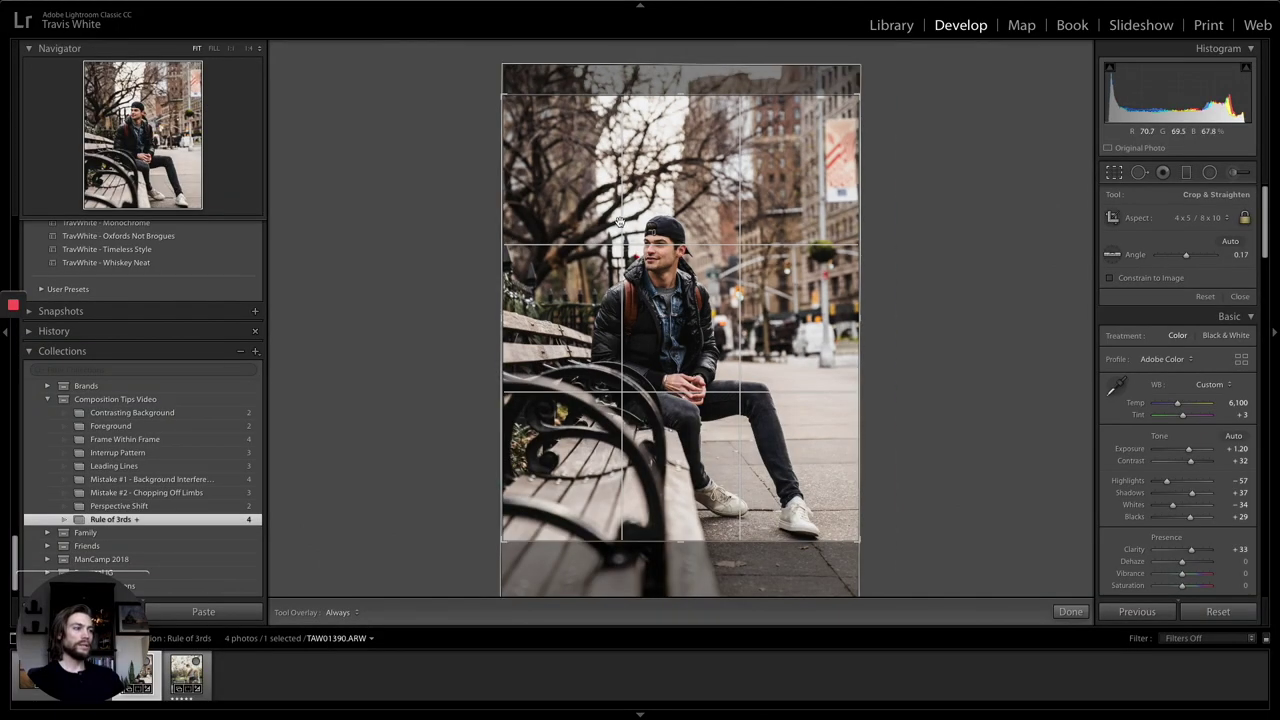
{"action": "left_click_drag", "start_coordinate": [725, 189], "coordinate": [716, 133]}
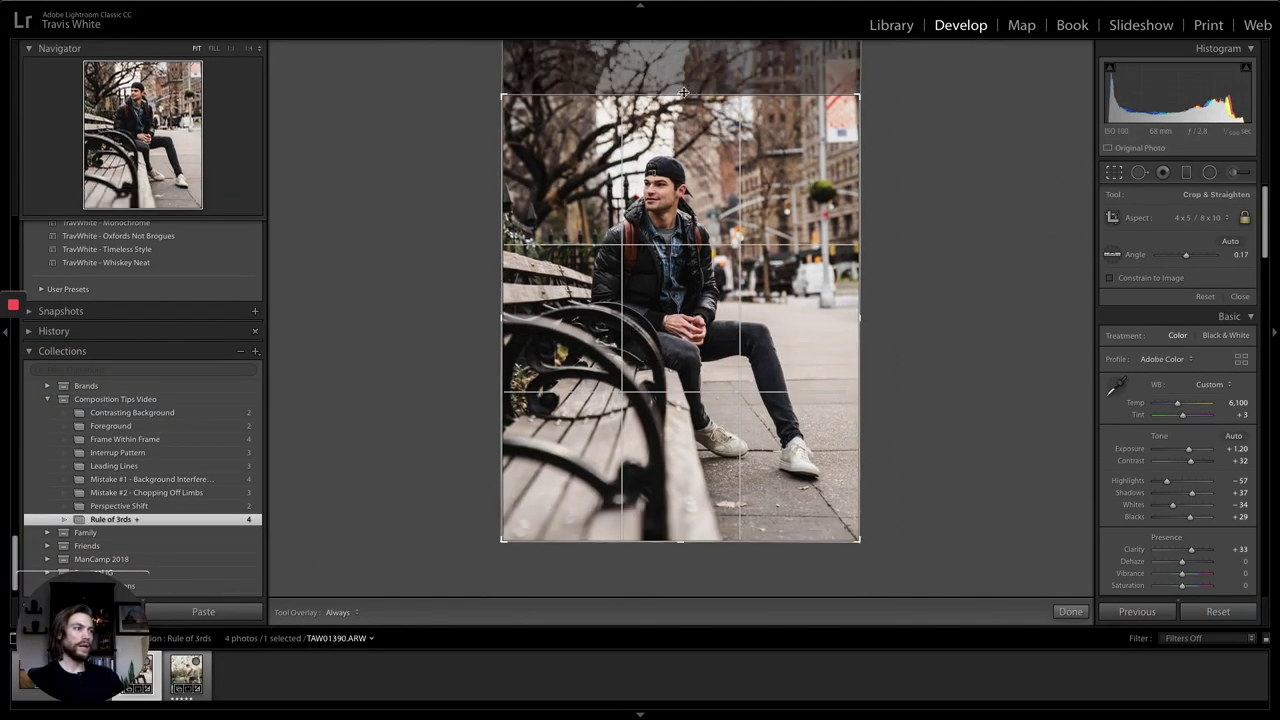
{"action": "left_click_drag", "start_coordinate": [683, 92], "coordinate": [683, 80]}
{"action": "left_click", "coordinate": [1070, 611]}
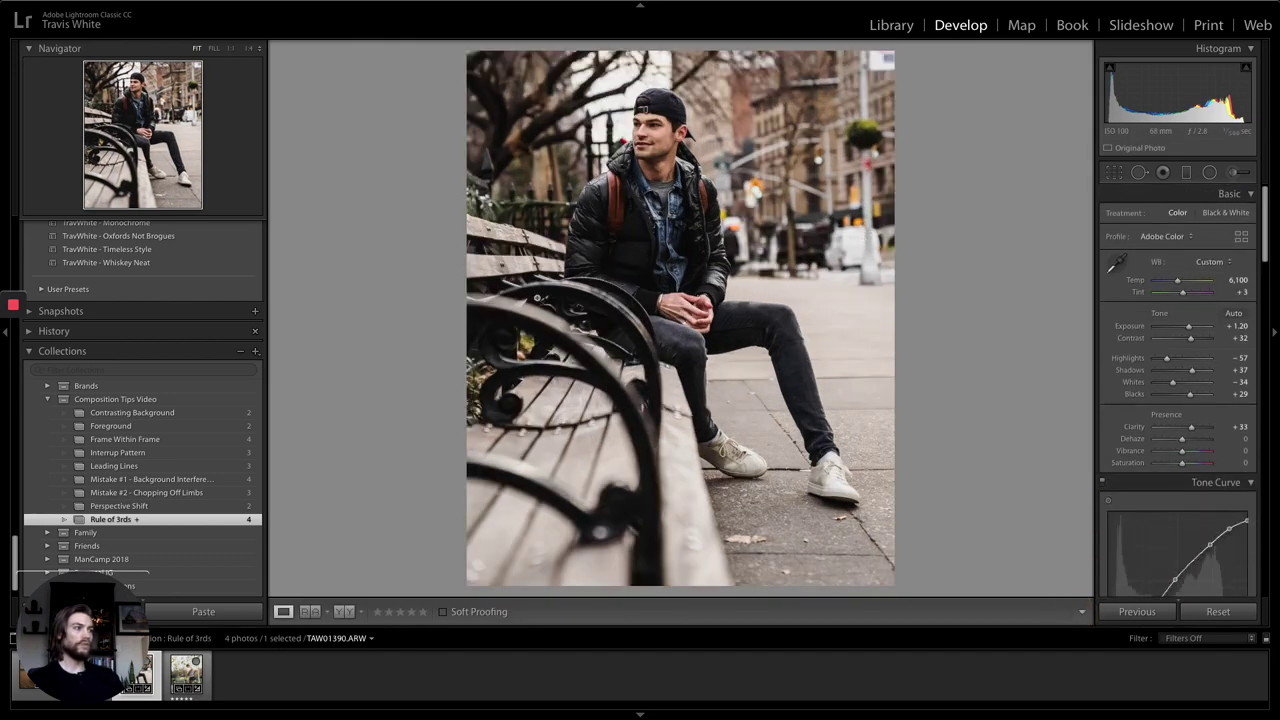
Step: Loosen the bench portrait's 4x5 crop upward to include buildings and branches above the man
{"action": "key", "text": "e"}
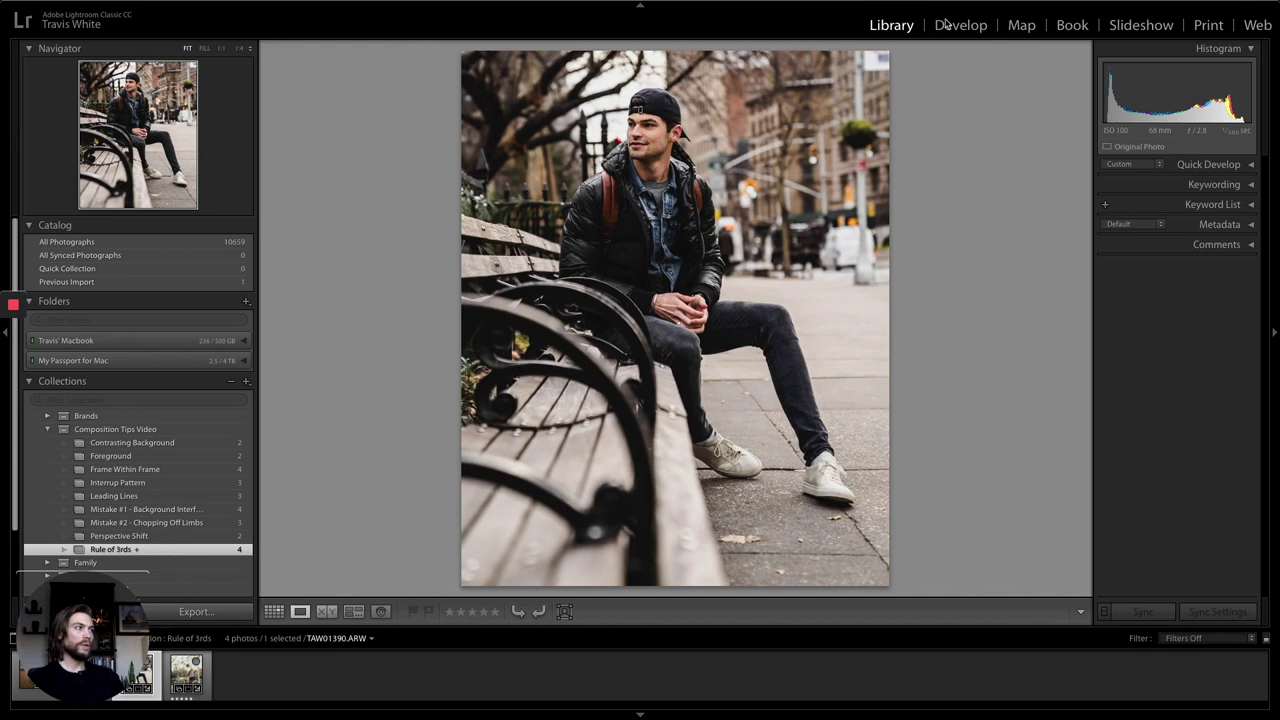
{"action": "left_click", "coordinate": [959, 25]}
{"action": "left_click", "coordinate": [1114, 172]}
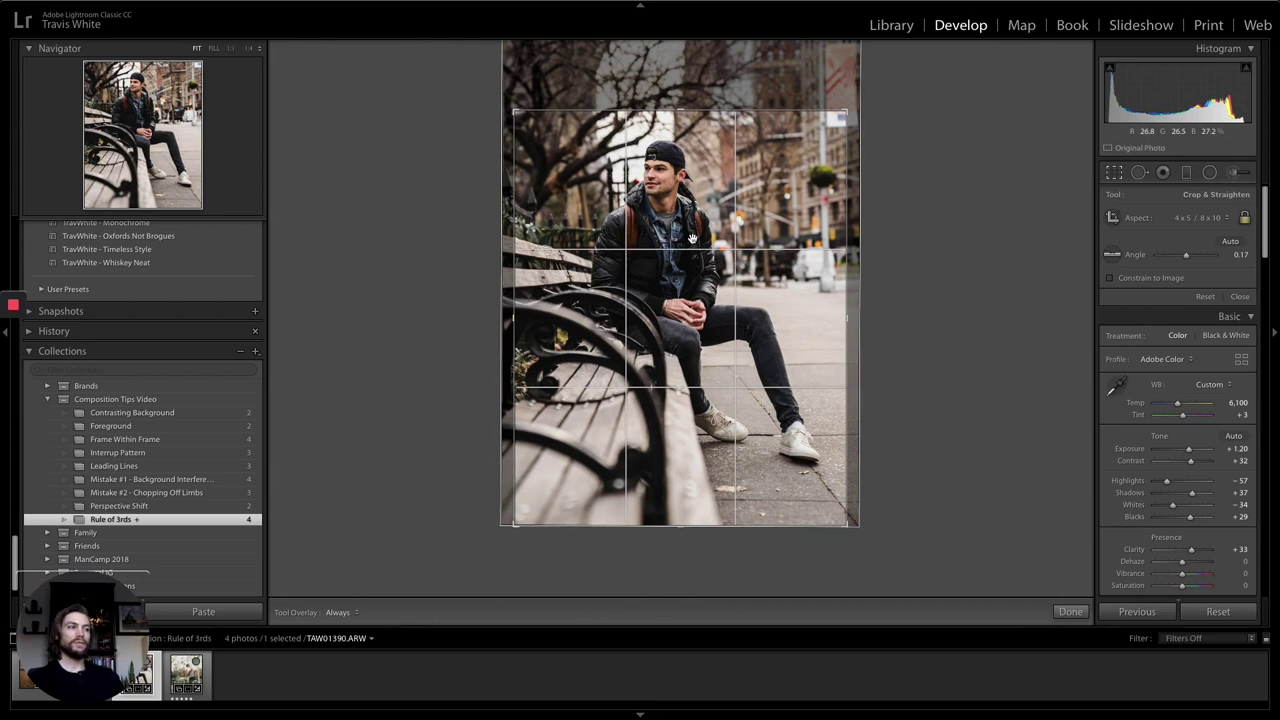
{"action": "mouse_move", "coordinate": [693, 238]}
{"action": "left_mouse_down"}
{"action": "mouse_move", "coordinate": [686, 251]}
{"action": "mouse_move", "coordinate": [684, 236]}
{"action": "left_mouse_up"}
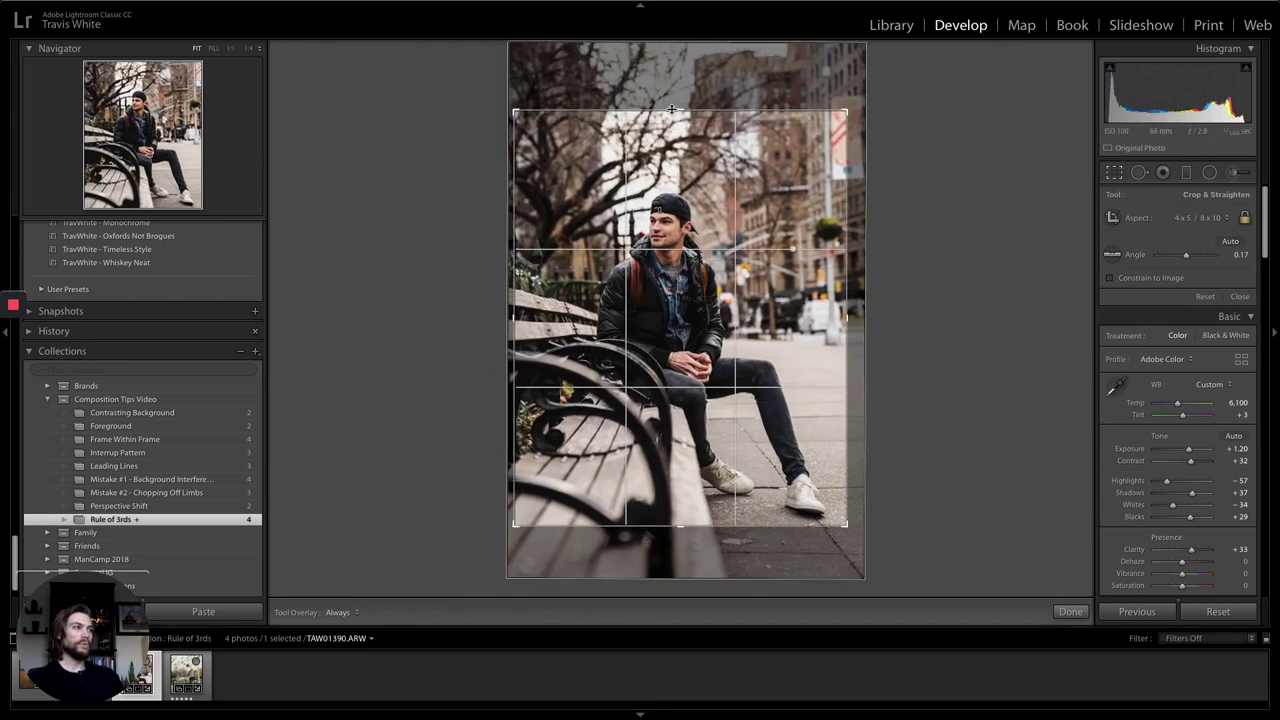
{"action": "left_click_drag", "start_coordinate": [682, 111], "coordinate": [671, 78]}
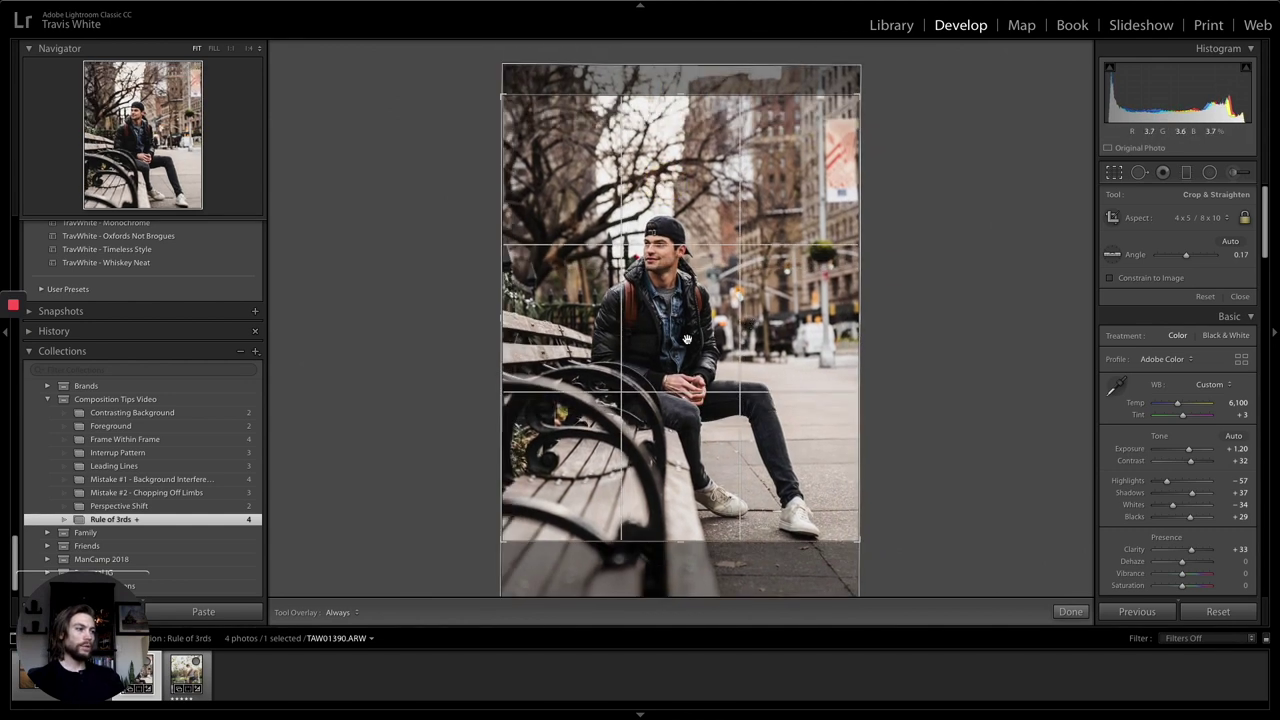
{"action": "left_click_drag", "start_coordinate": [689, 316], "coordinate": [689, 307]}
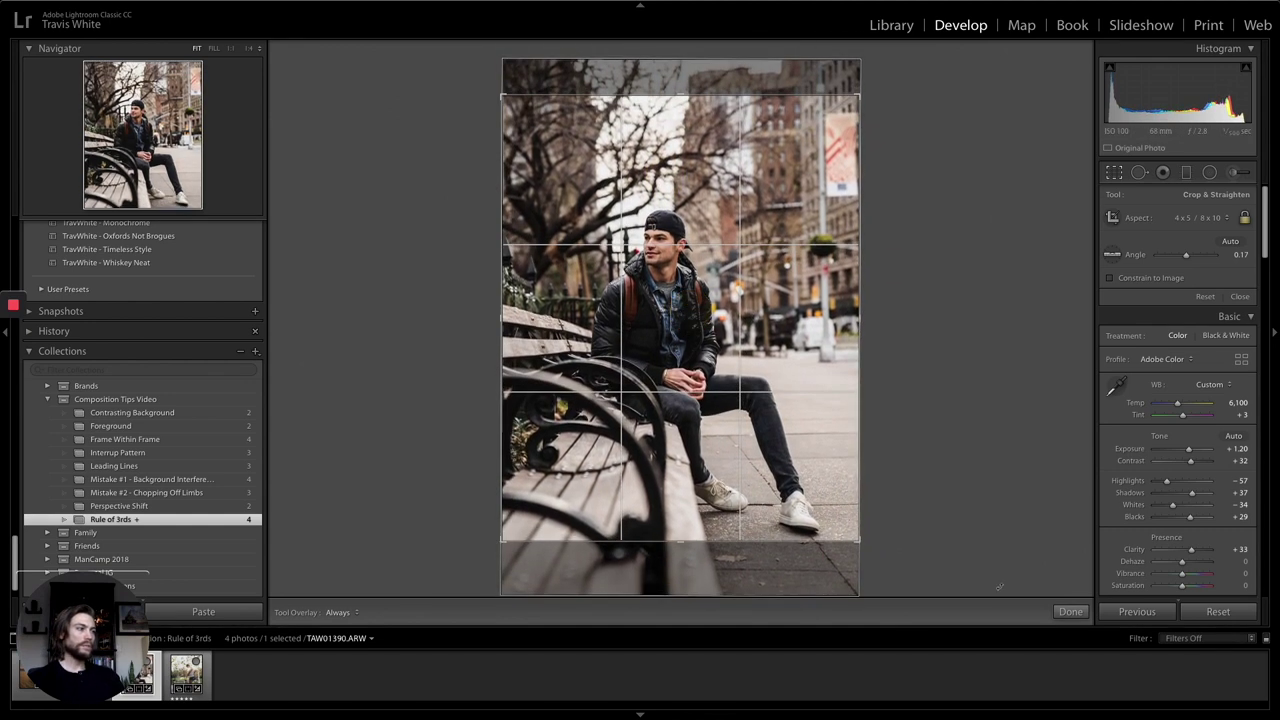
{"action": "left_click", "coordinate": [1070, 611]}
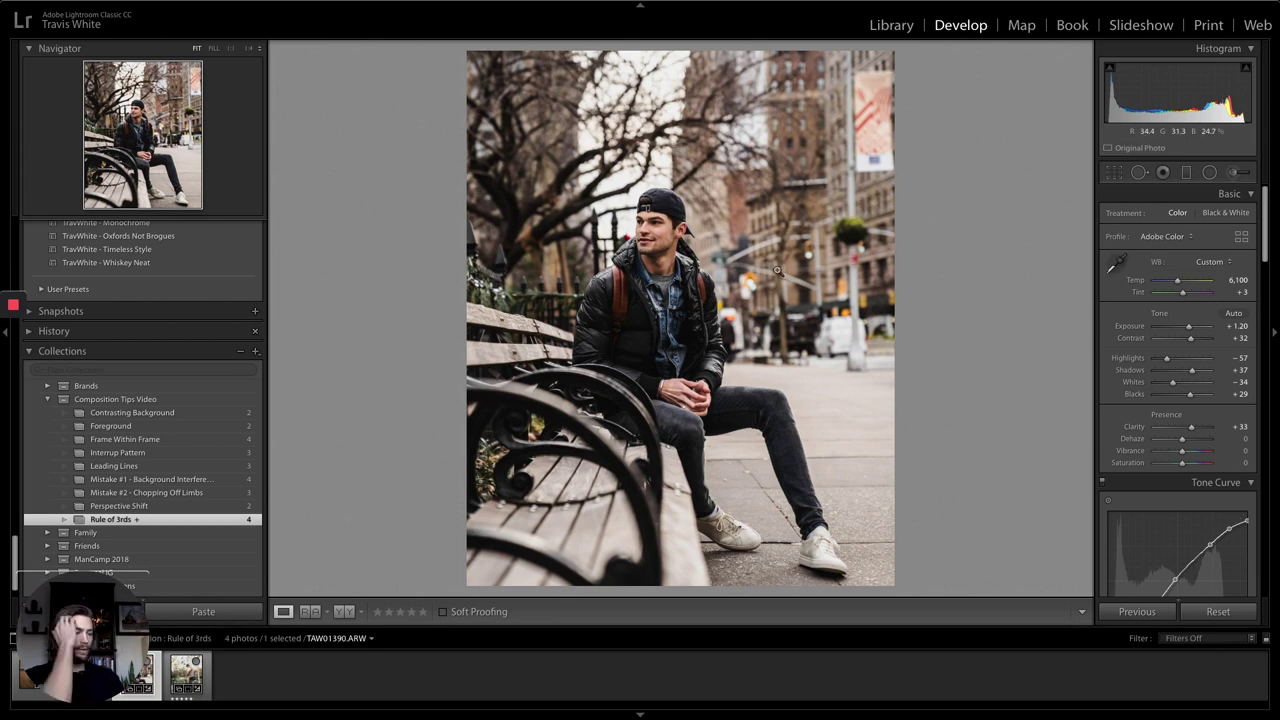
Step: Return to the Library and view the first Perspective Shift bench photo full size
{"action": "key", "text": "e"}
{"action": "double_click", "coordinate": [942, 163]}
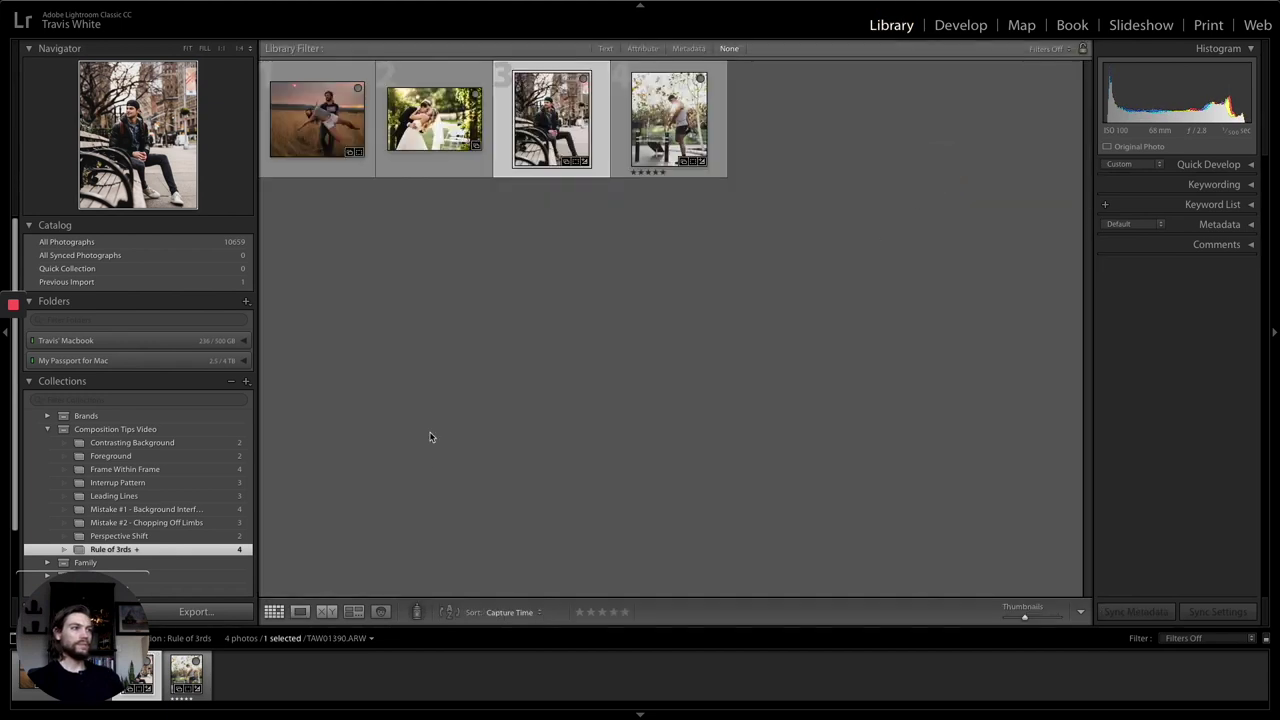
{"action": "left_click", "coordinate": [119, 536]}
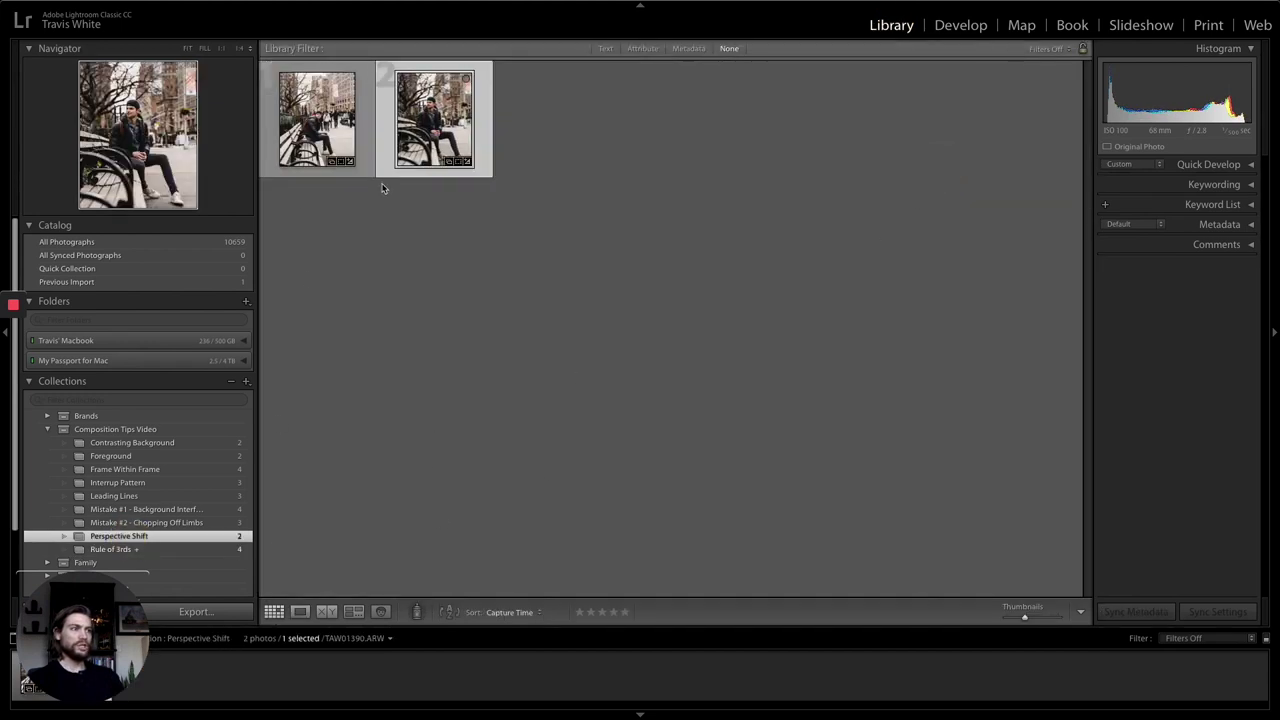
{"action": "double_click", "coordinate": [320, 122]}
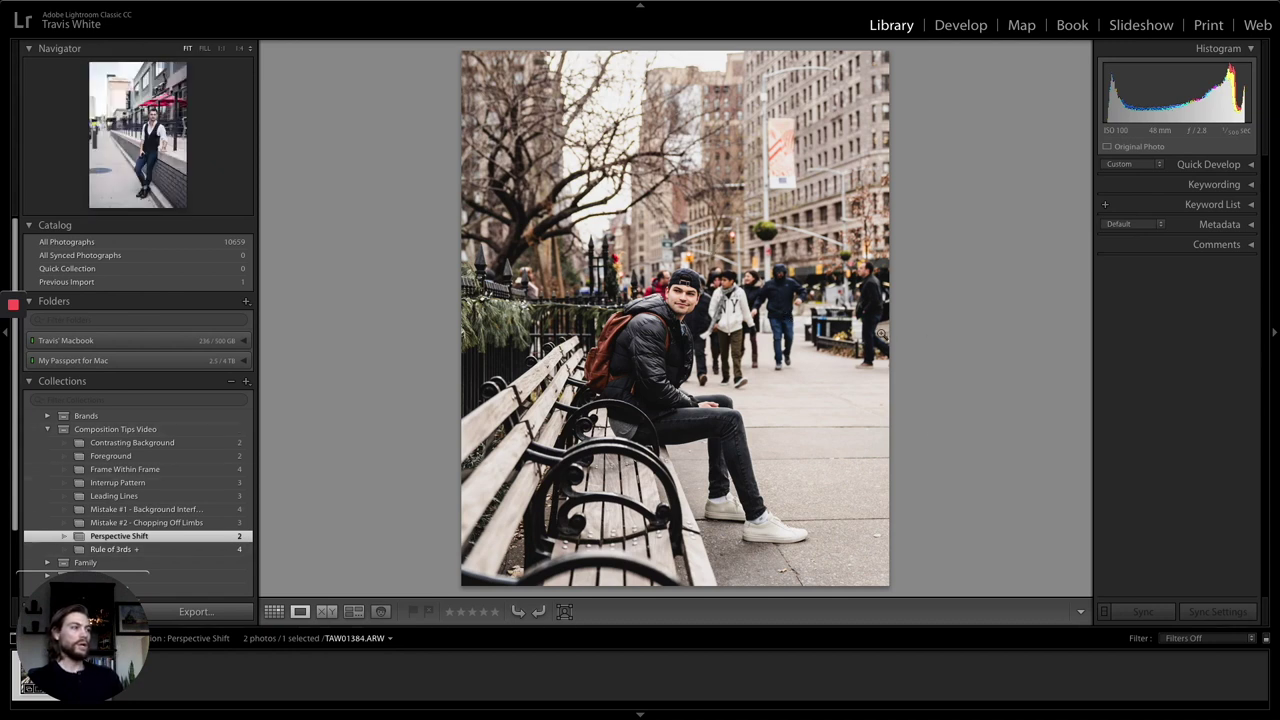
Step: Compare both Perspective Shift bench photos full size, ending on the Leading Lines collection
{"action": "double_click", "coordinate": [903, 312]}
{"action": "double_click", "coordinate": [456, 125]}
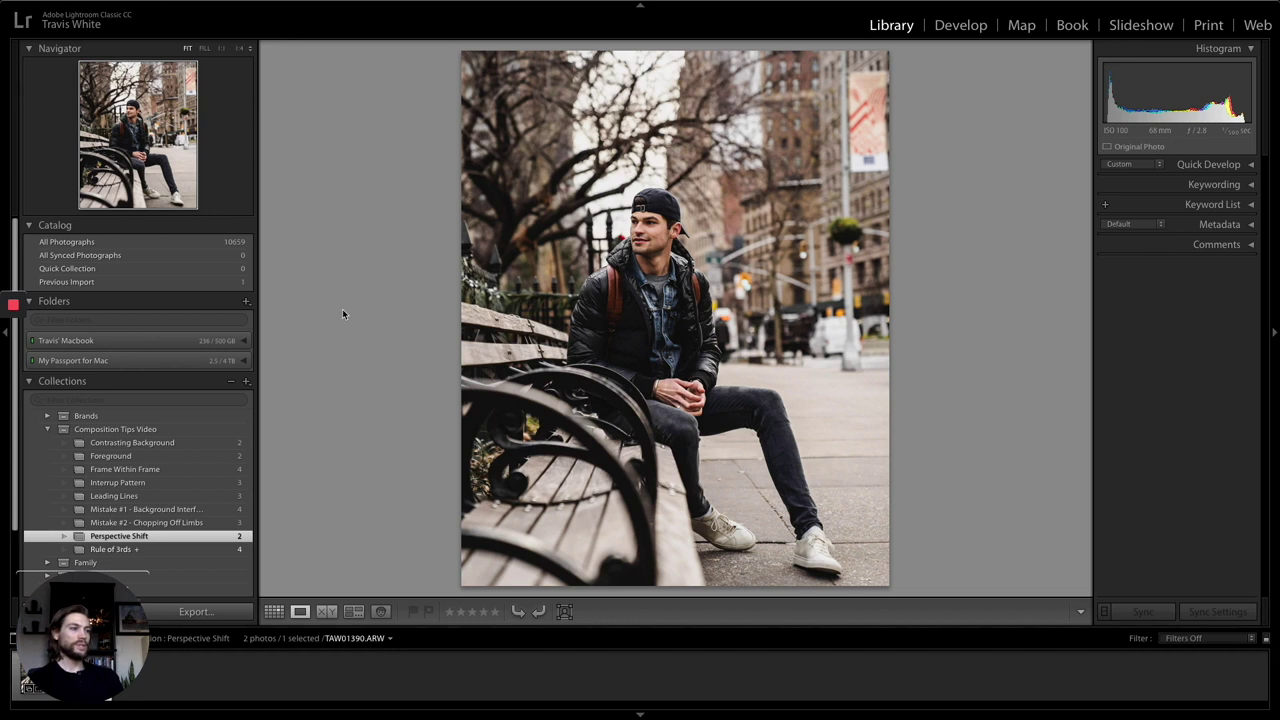
{"action": "left_click", "coordinate": [958, 26]}
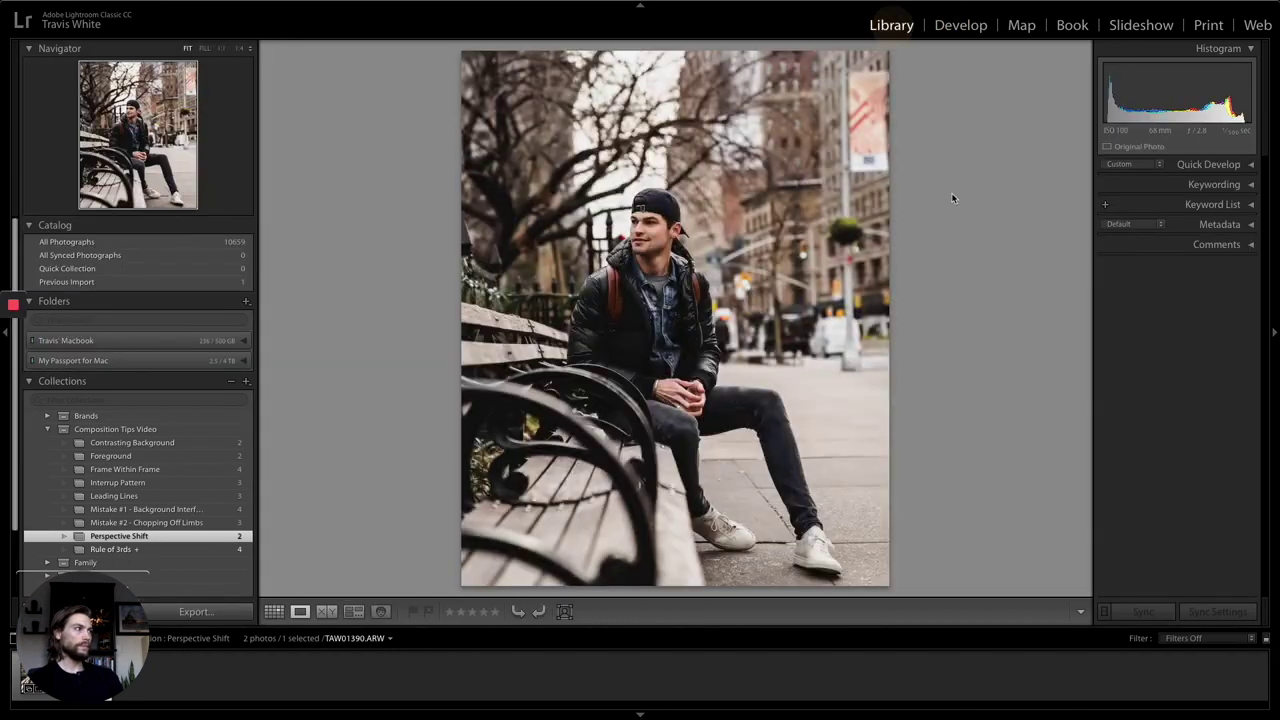
{"action": "key", "text": "g"}
{"action": "double_click", "coordinate": [314, 114]}
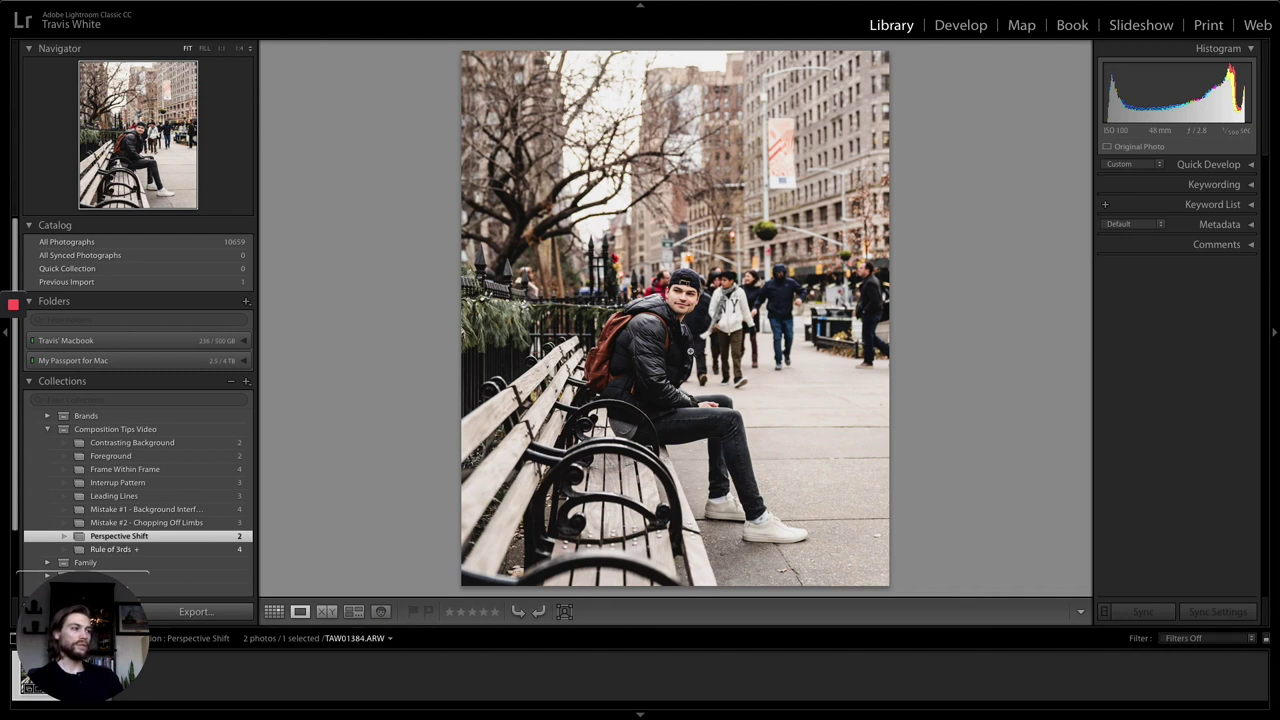
{"action": "left_click", "coordinate": [125, 497]}
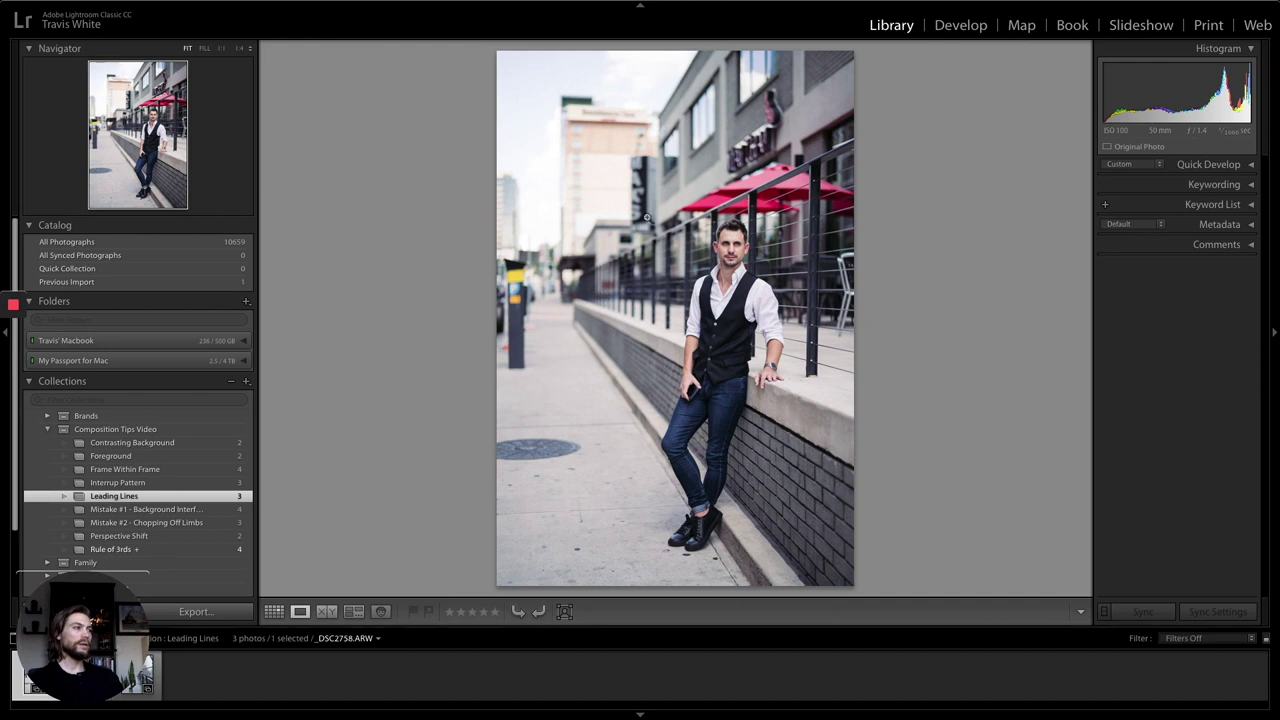
Step: Bring up the three Leading Lines photos in the thumbnail grid
{"action": "left_click", "coordinate": [958, 25]}
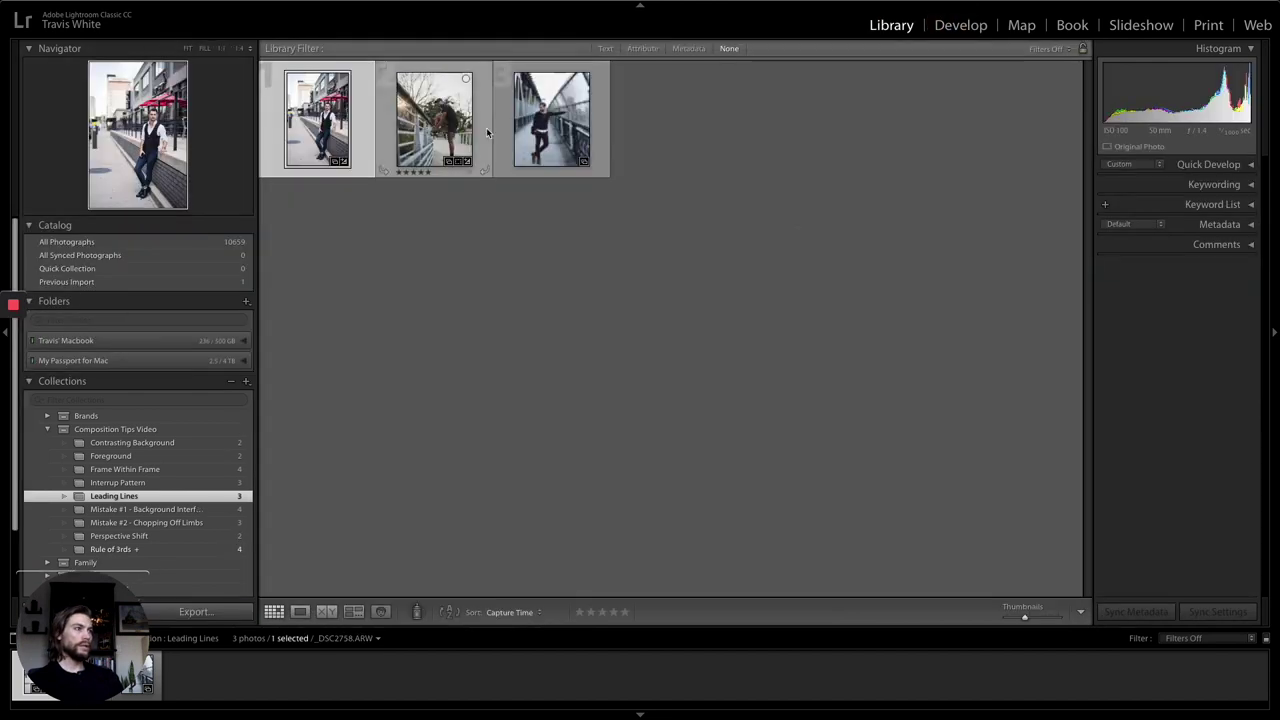
Step: Browse the three Leading Lines photos, then open leading-lines.jpg in Develop
{"action": "double_click", "coordinate": [486, 127]}
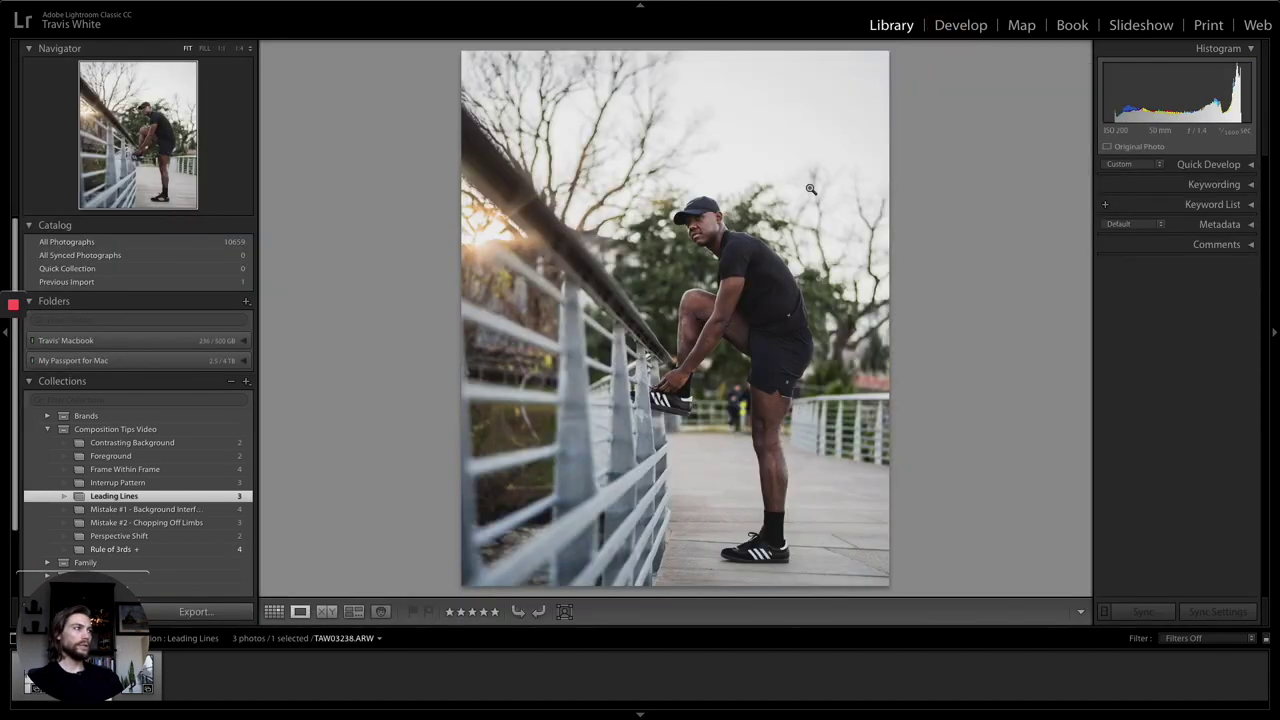
{"action": "key", "text": "Right"}
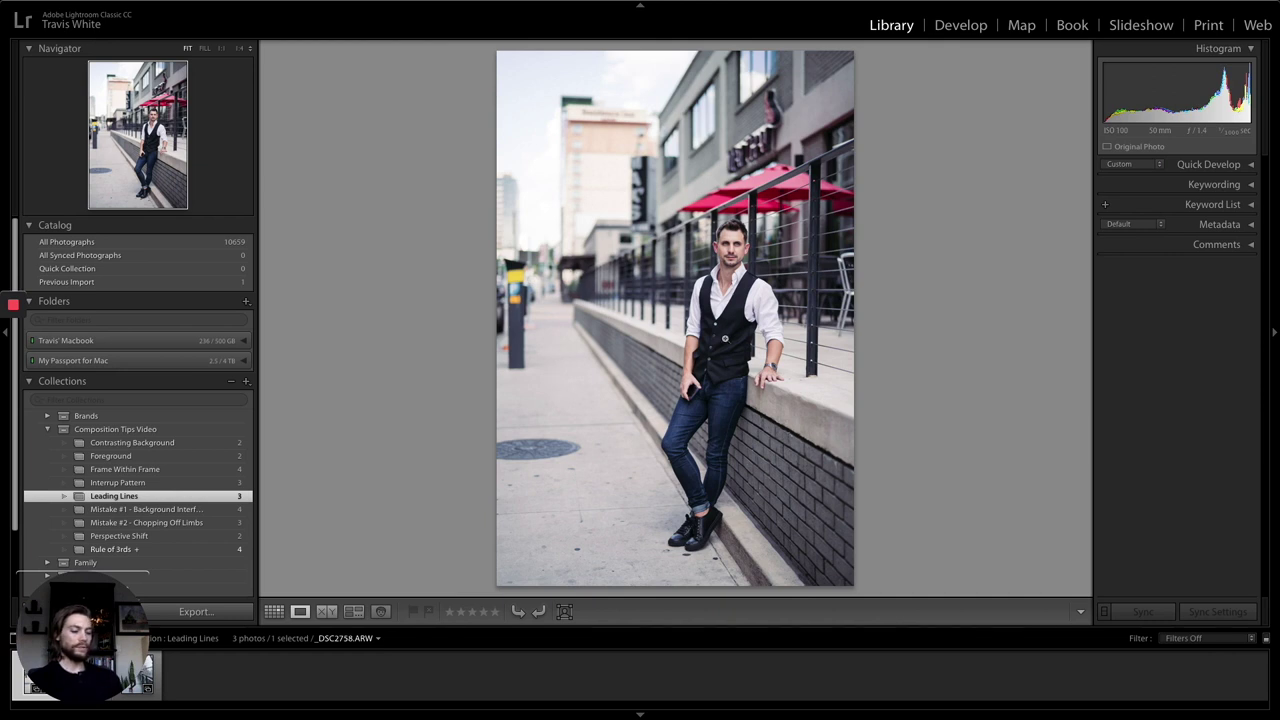
{"action": "key", "text": "Left"}
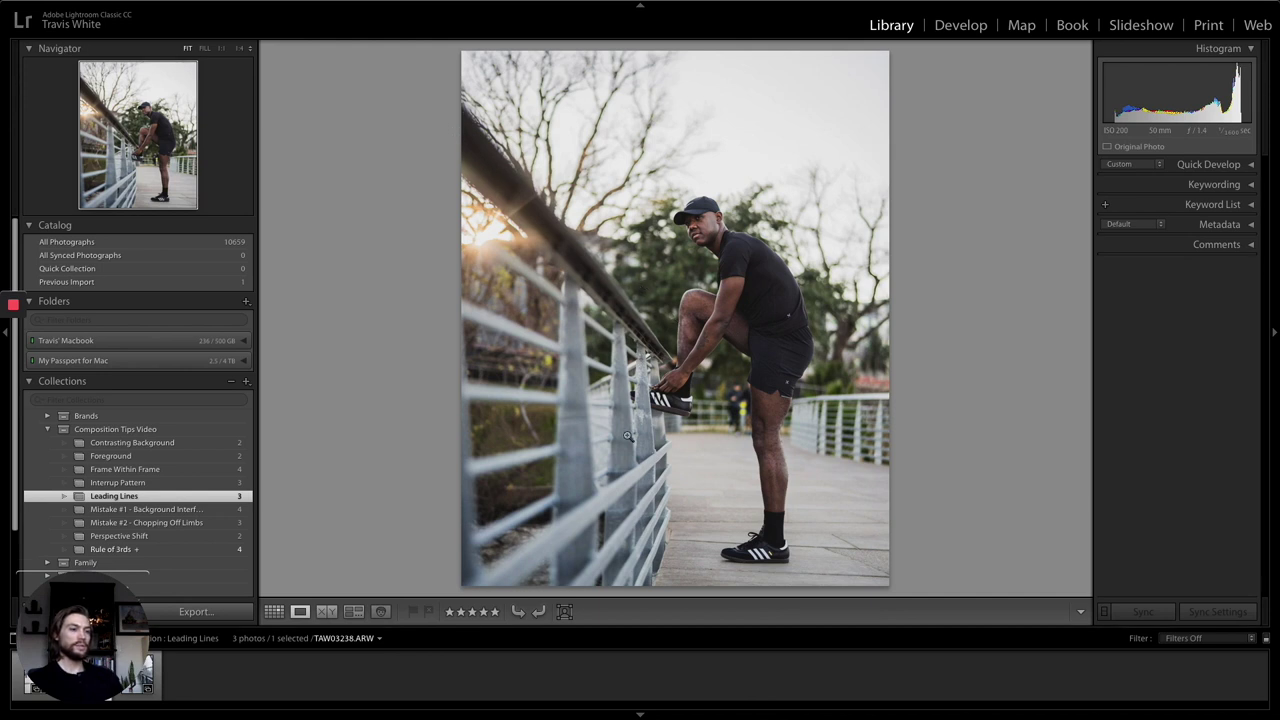
{"action": "double_click", "coordinate": [981, 202]}
{"action": "double_click", "coordinate": [537, 128]}
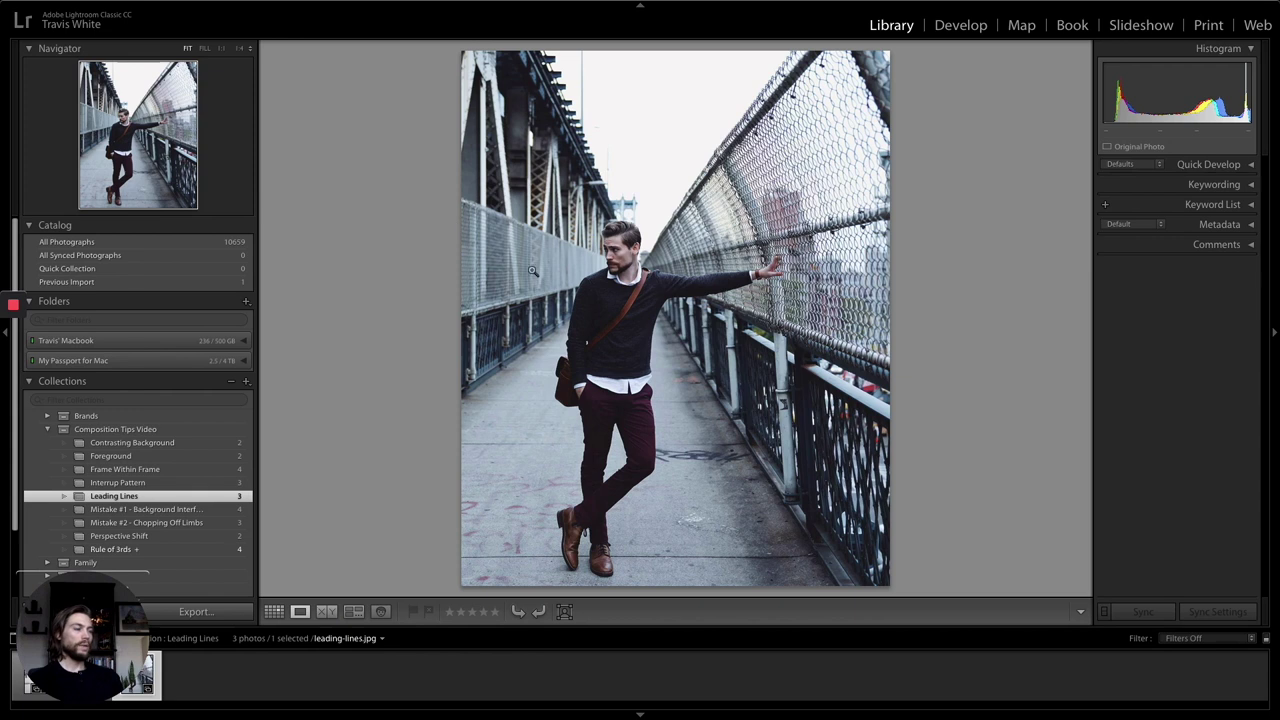
{"action": "left_click", "coordinate": [961, 27]}
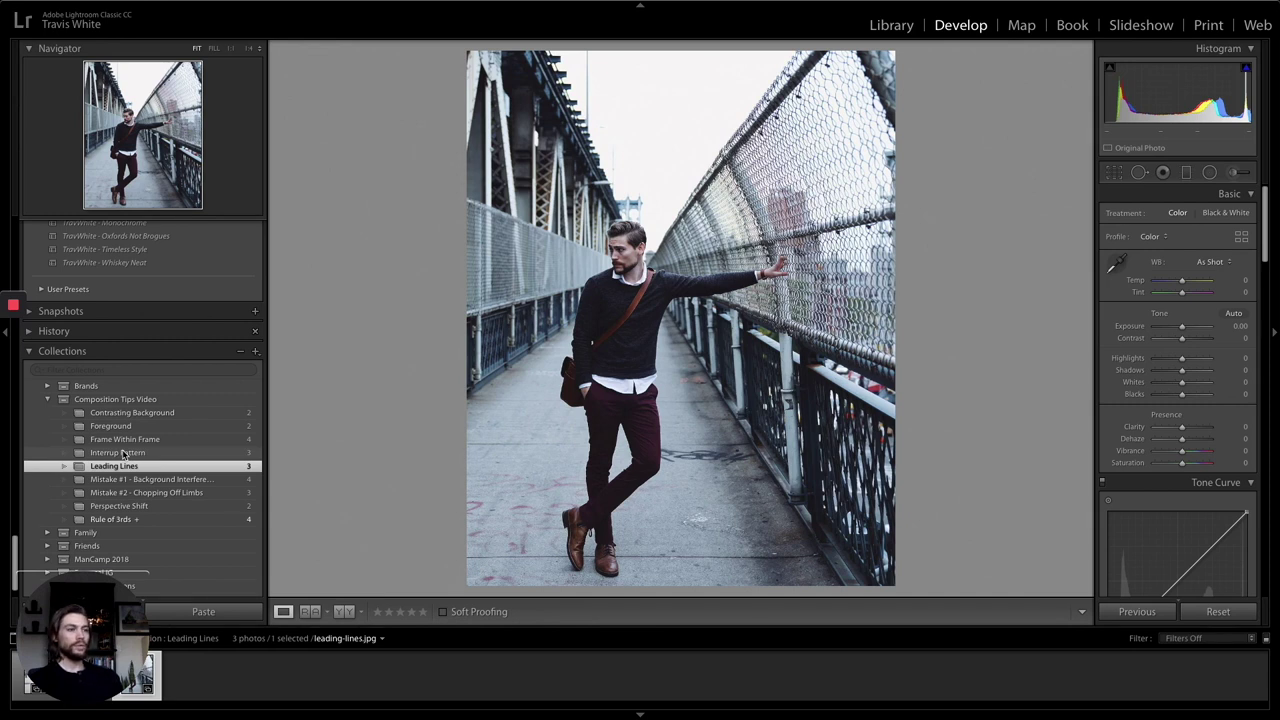
Step: Open Interrupt Pattern in Loupe and step through the blue wall, theatre seats and carts photos
{"action": "left_click", "coordinate": [118, 452]}
{"action": "key", "text": "e"}
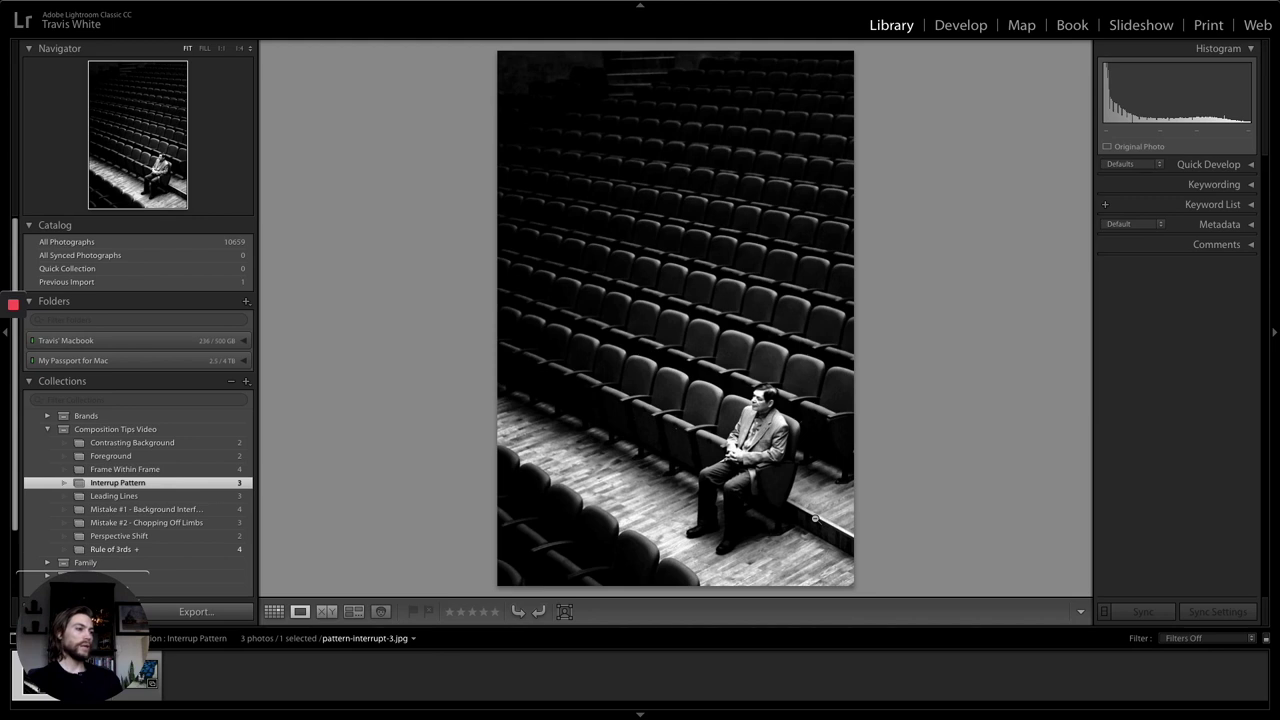
{"action": "key", "text": "Left"}
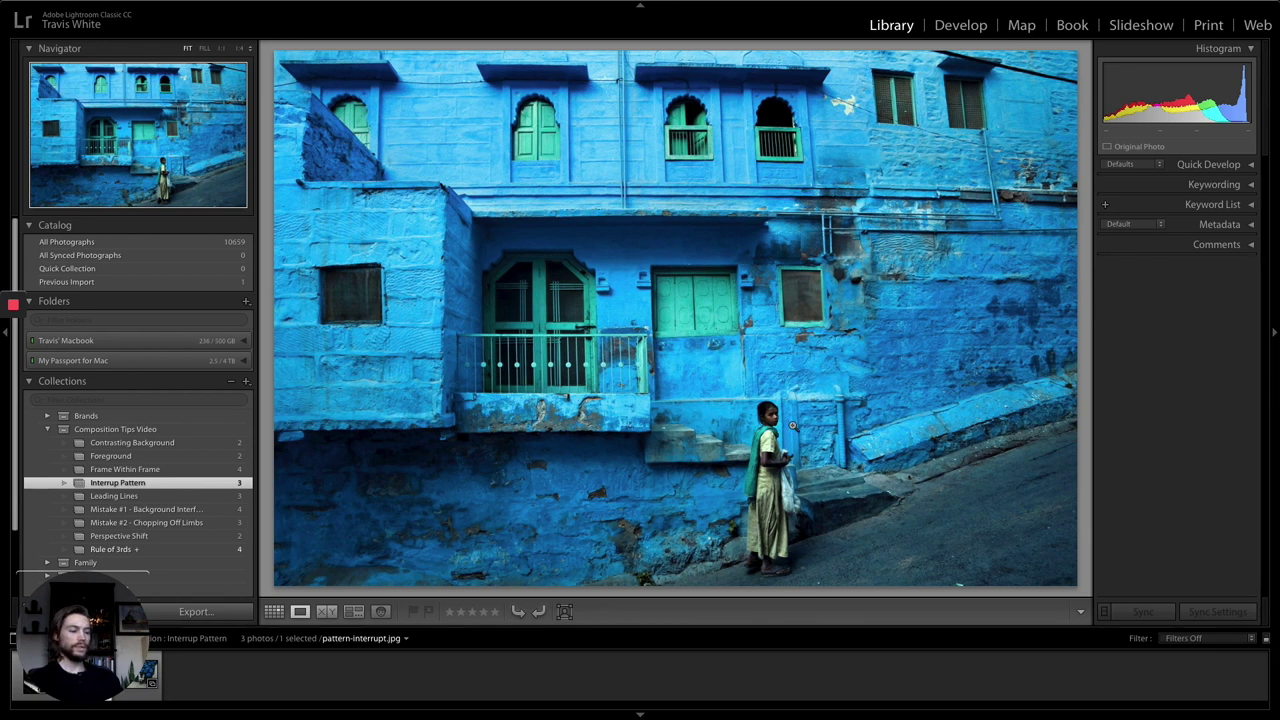
{"action": "key", "text": "Right"}
{"action": "key", "text": "Left"}
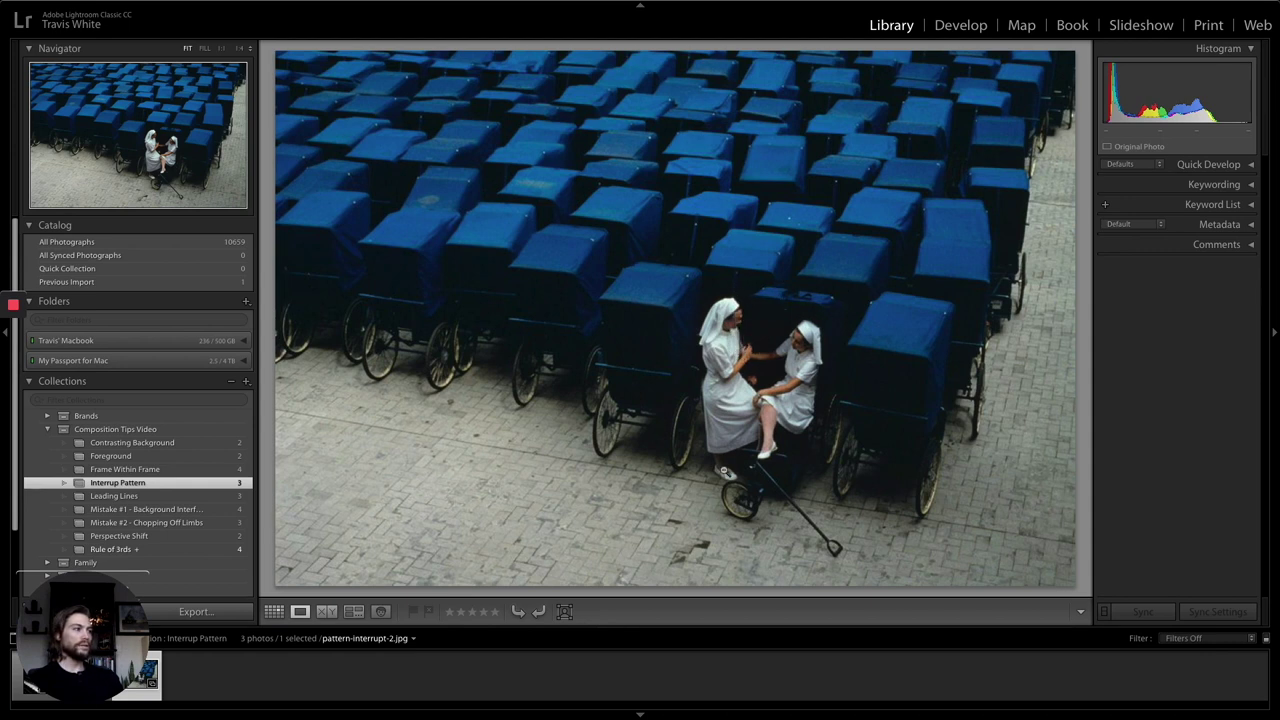
Step: Show the thirds crop grid on the carts photo, then view Frame Within Frame's wedding couple
{"action": "left_click", "coordinate": [958, 25]}
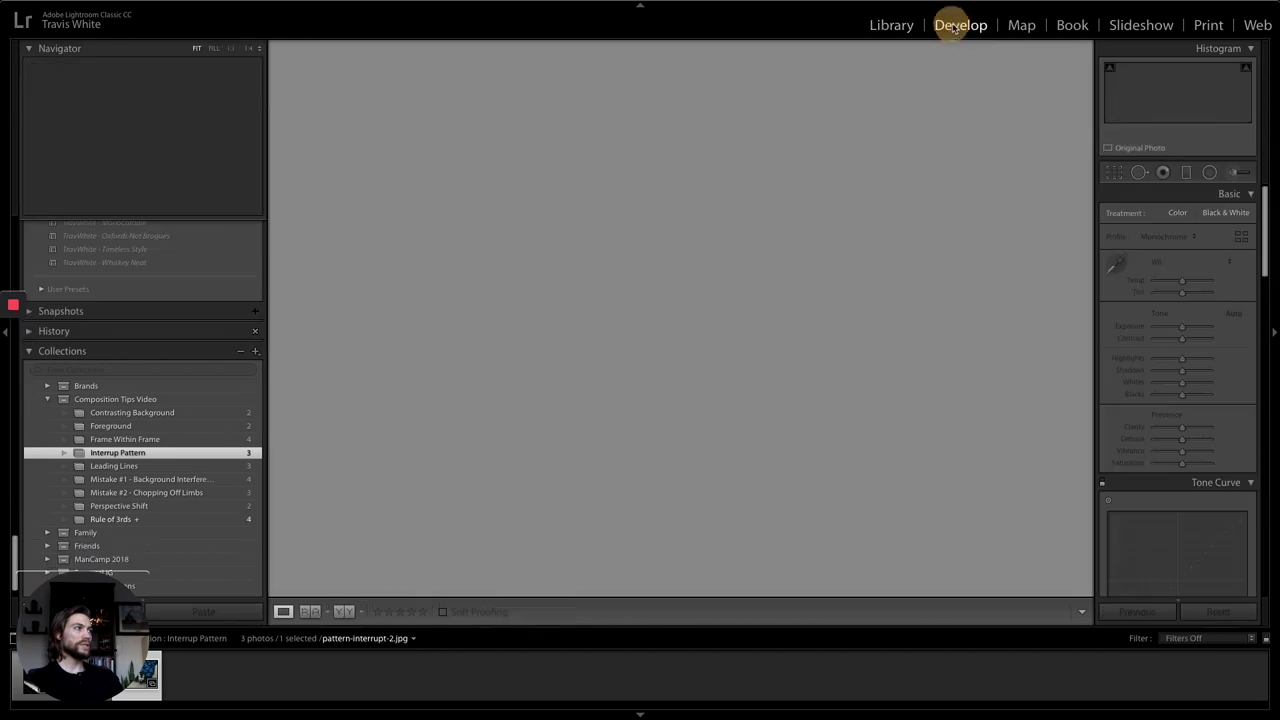
{"action": "left_click", "coordinate": [1120, 174]}
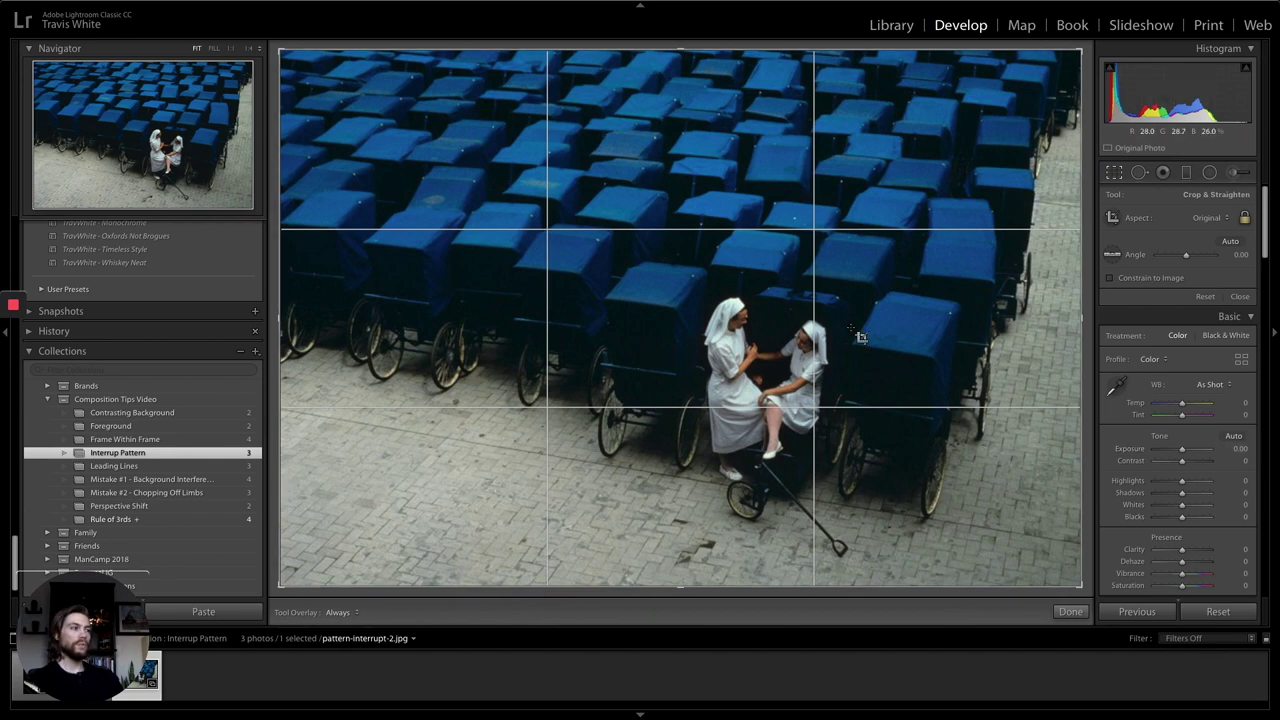
{"action": "left_click", "coordinate": [199, 441]}
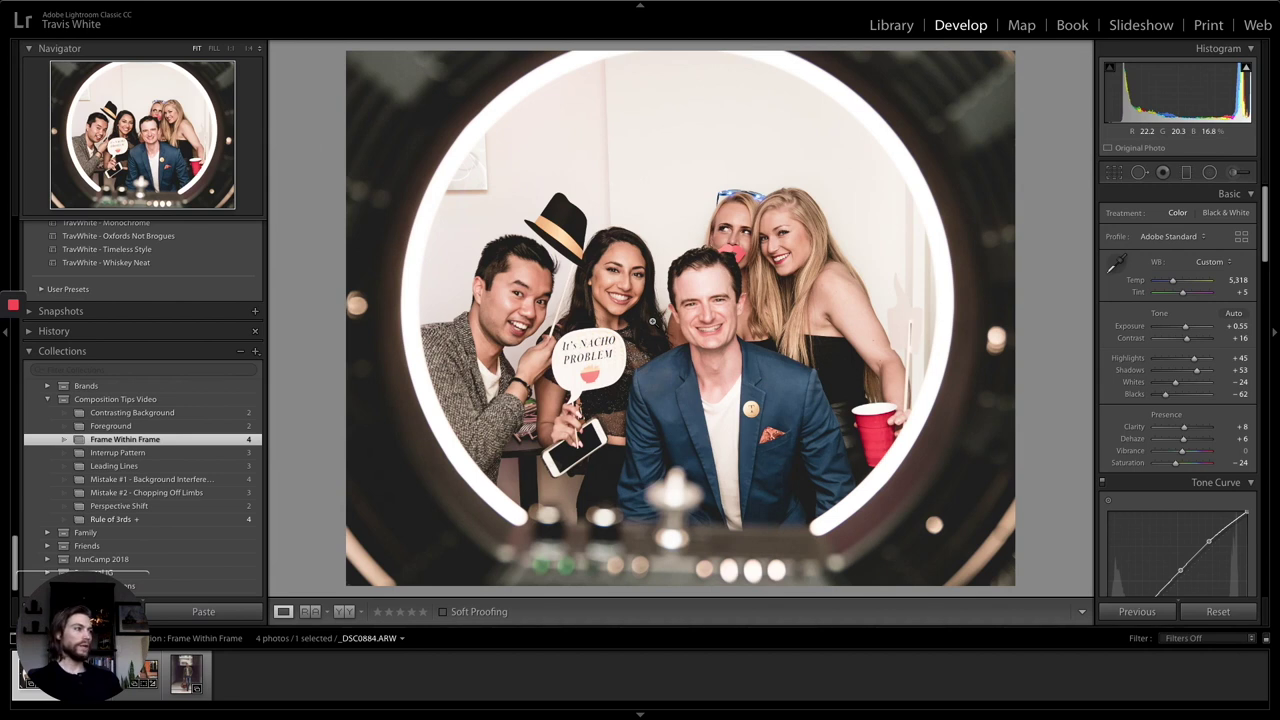
{"action": "key", "text": "Right"}
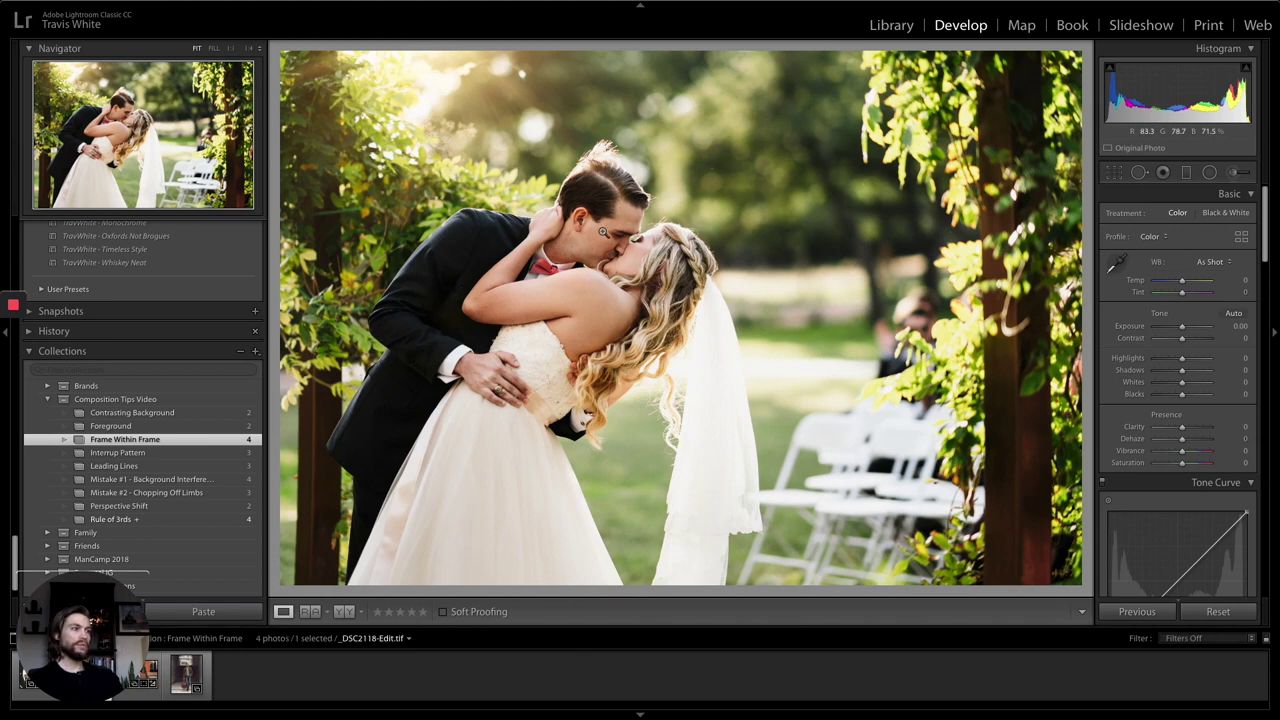
Step: Preview the thirds crop grid on the wedding photo, then go to the stairs photo and the Foreground collection
{"action": "left_click", "coordinate": [1114, 174]}
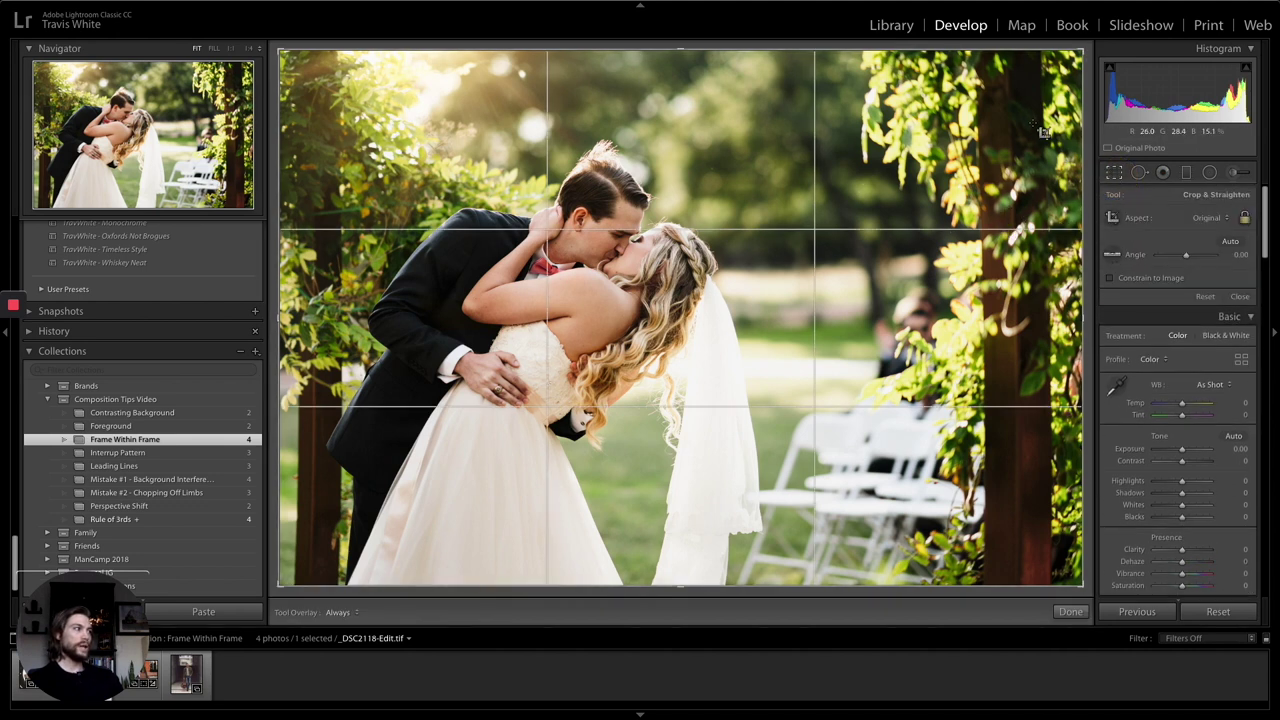
{"action": "left_click", "coordinate": [1070, 611]}
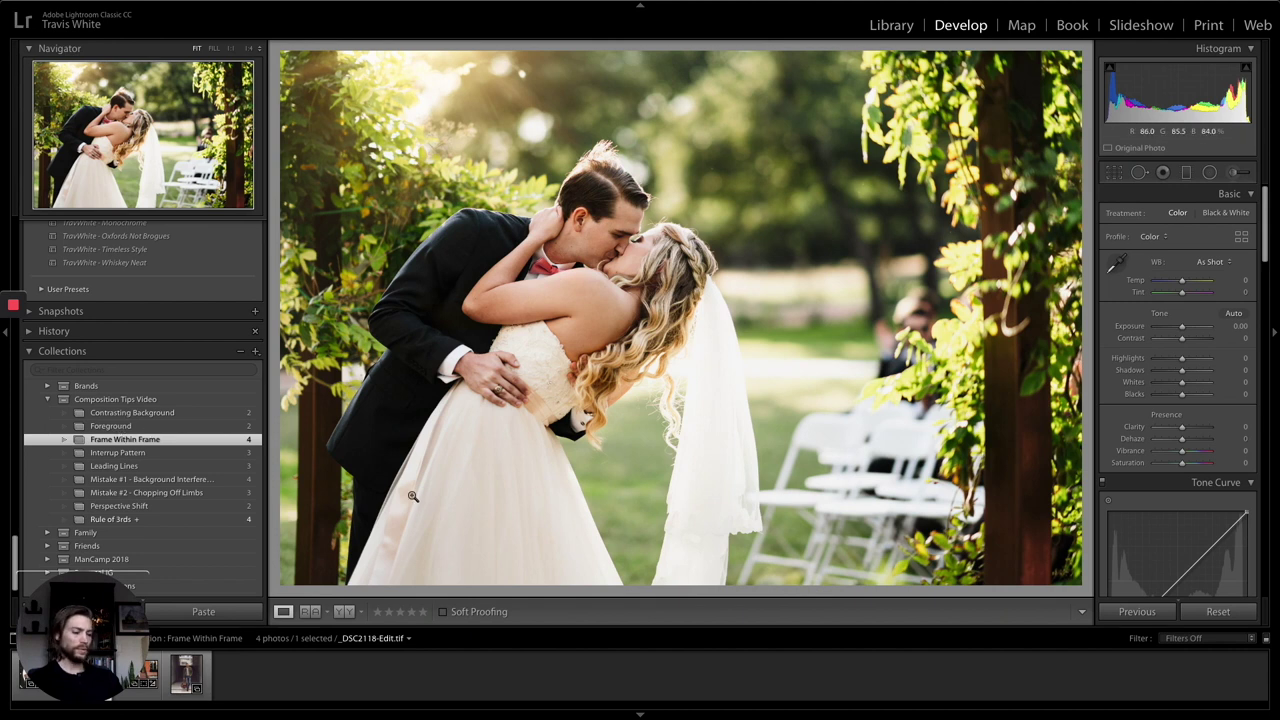
{"action": "key", "text": "Left"}
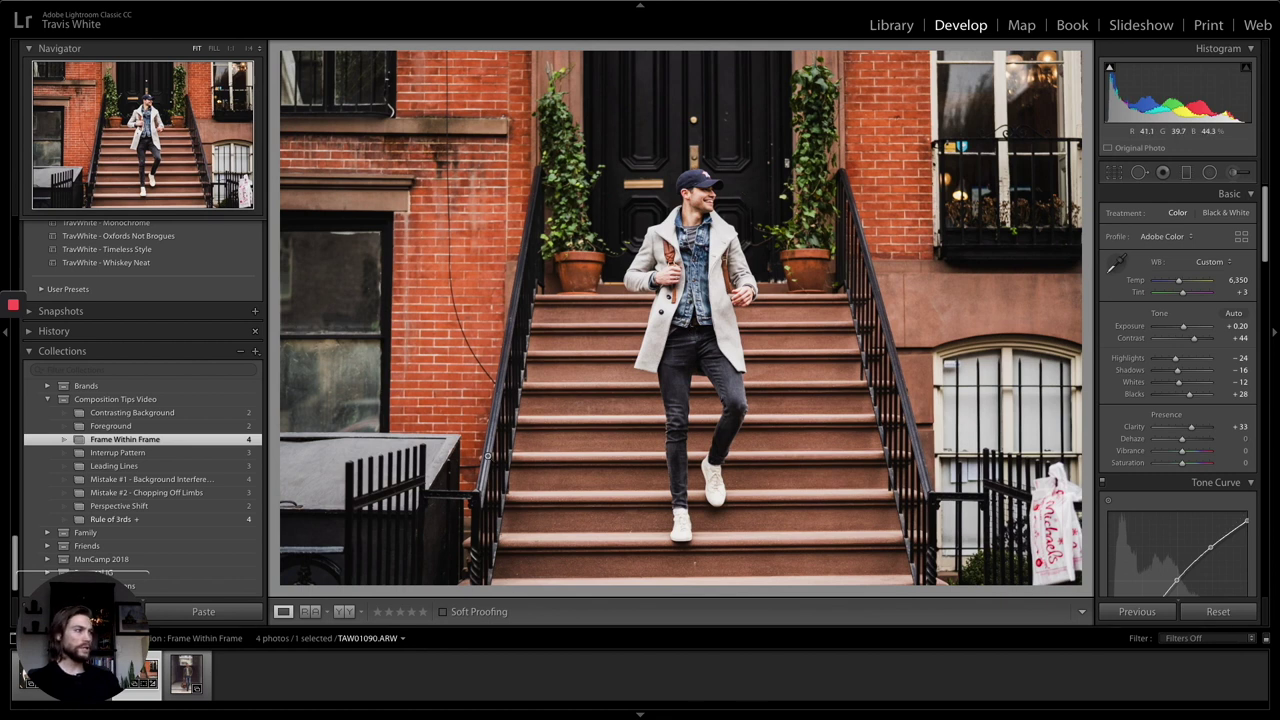
{"action": "left_click", "coordinate": [110, 426]}
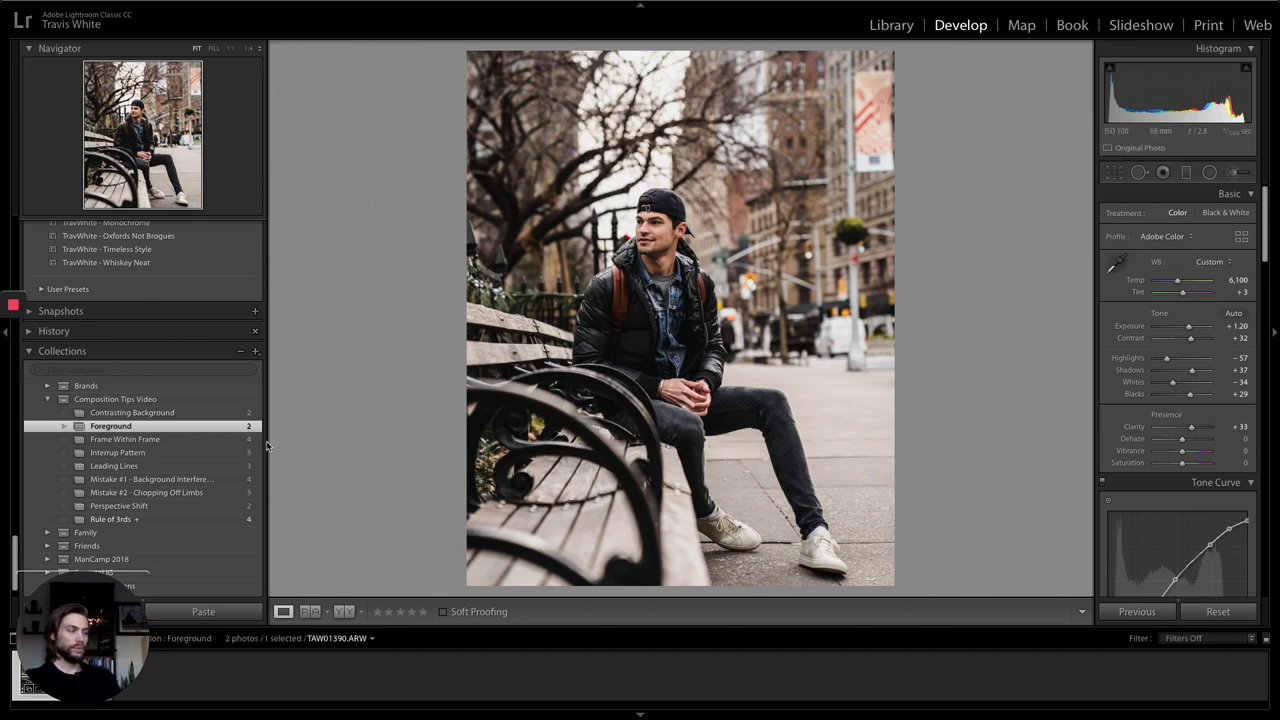
Step: Advance to the Foreground collection's dog lounging on a couch beside a bottle
{"action": "key", "text": "Right"}
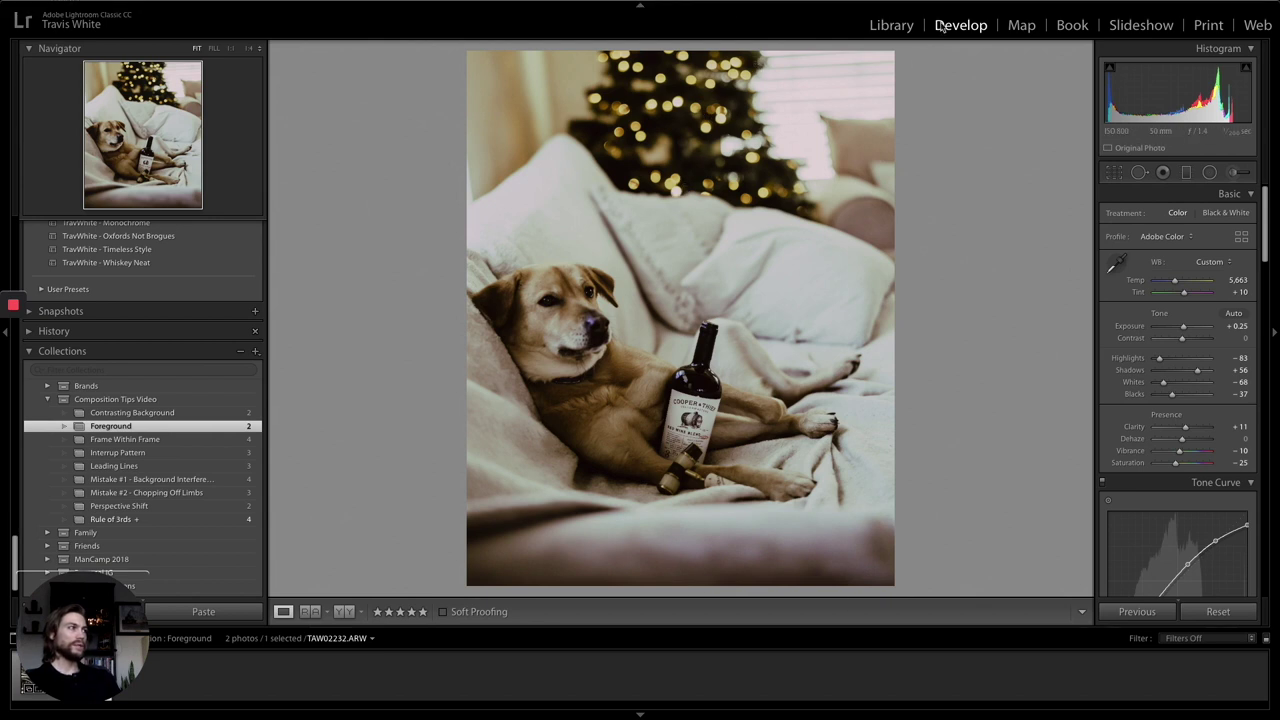
Step: Tighten the dog photo's crop from the bottom and shift the dog onto the grid
{"action": "left_click", "coordinate": [1116, 173]}
{"action": "left_click_drag", "start_coordinate": [677, 527], "coordinate": [679, 492]}
{"action": "left_click_drag", "start_coordinate": [671, 418], "coordinate": [700, 432]}
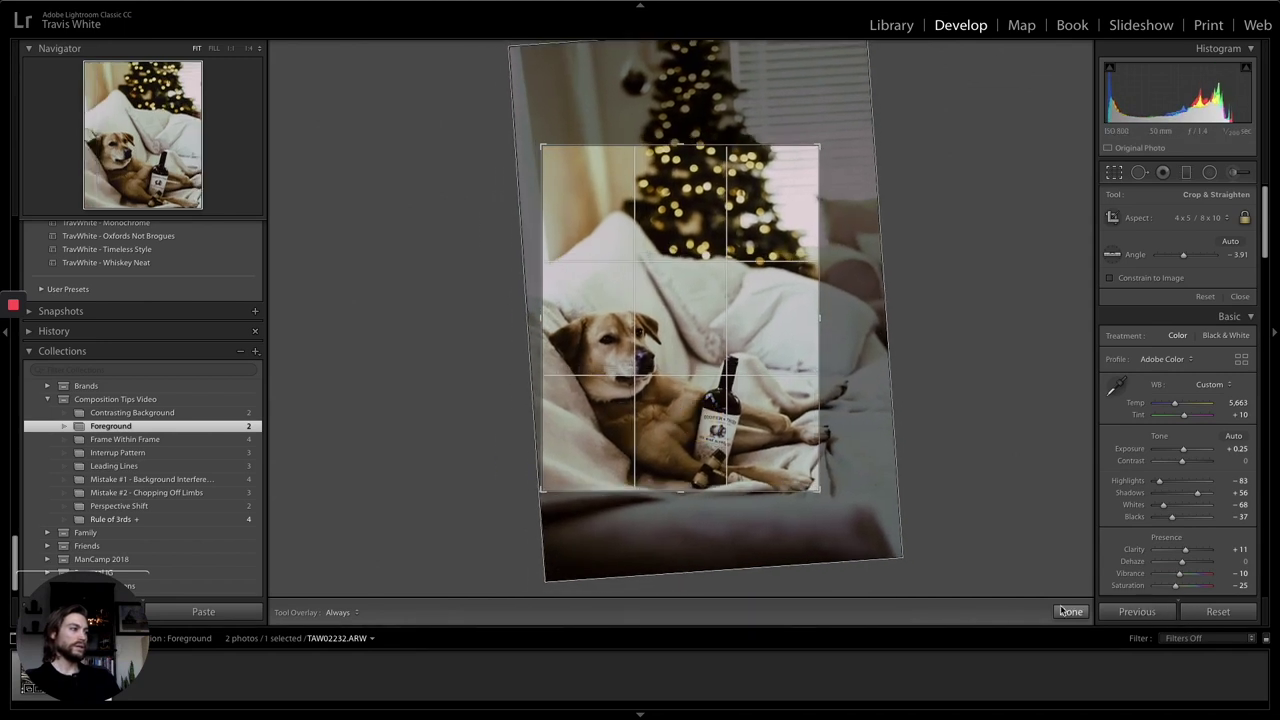
{"action": "left_click", "coordinate": [1068, 611]}
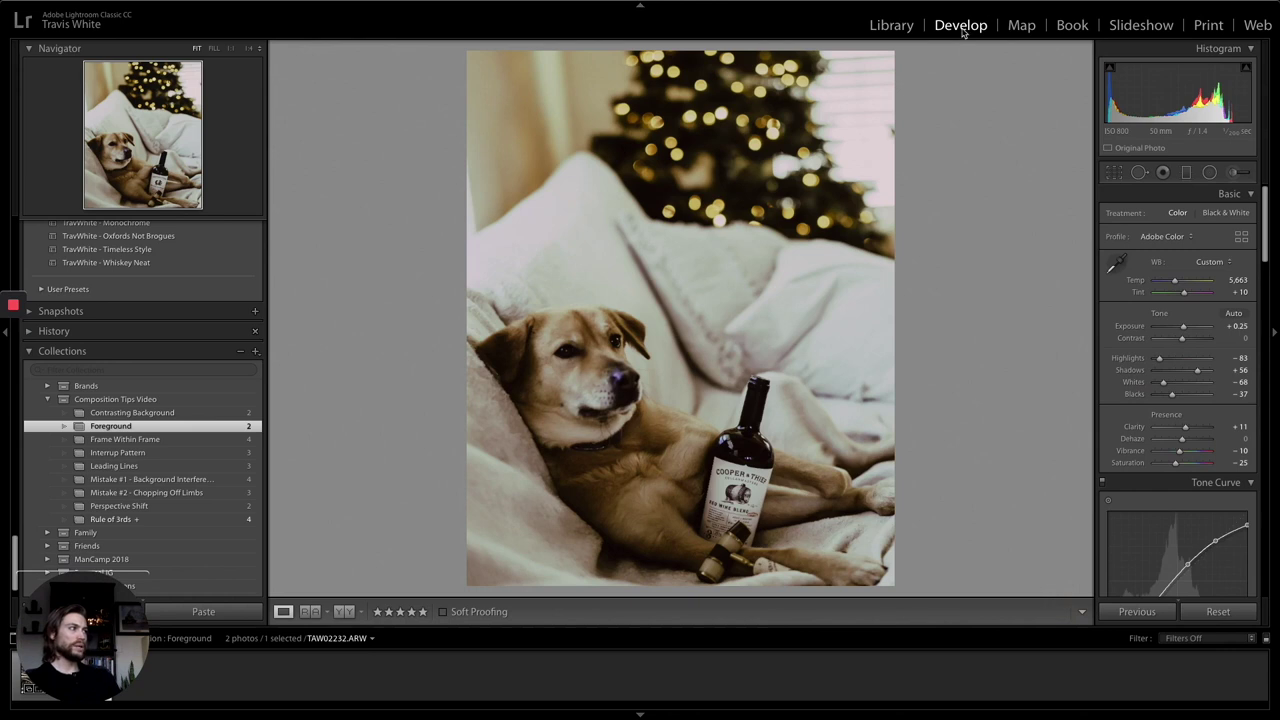
Step: Recrop the dog photo wider with more tree showing, then open Contrasting Background
{"action": "key", "text": "r"}
{"action": "left_click_drag", "start_coordinate": [659, 486], "coordinate": [700, 549]}
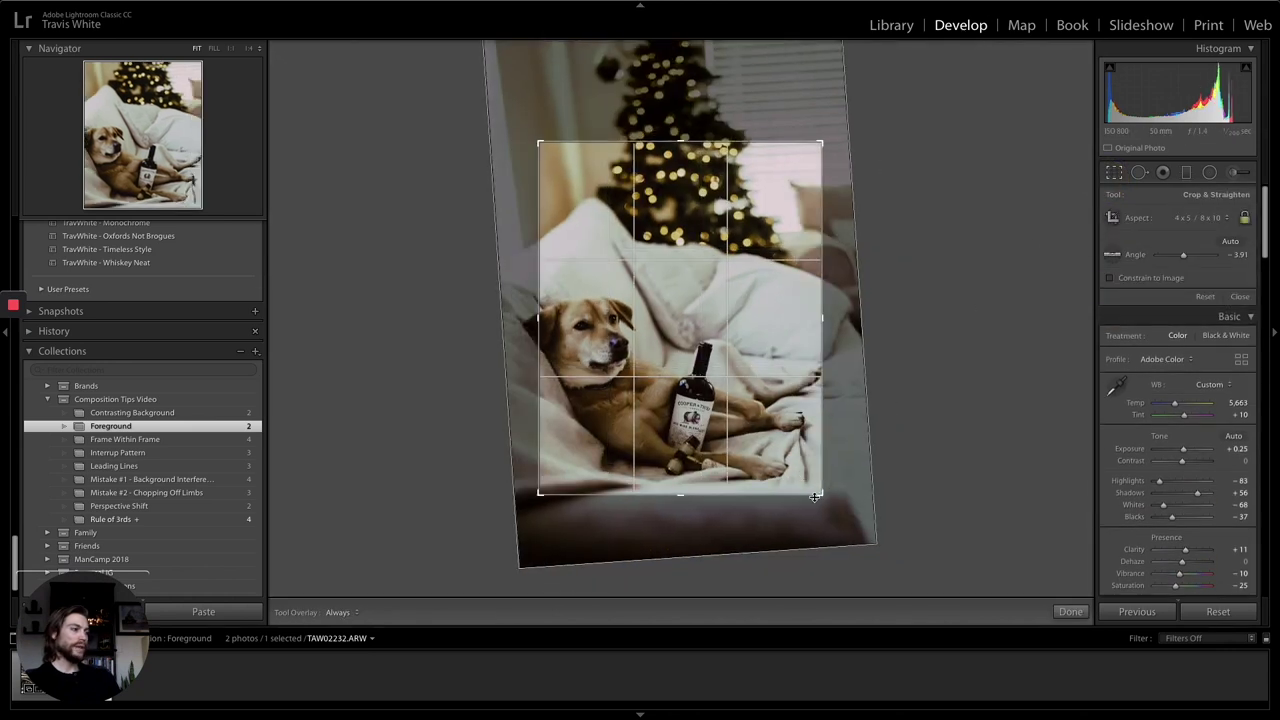
{"action": "left_click_drag", "start_coordinate": [757, 463], "coordinate": [858, 531]}
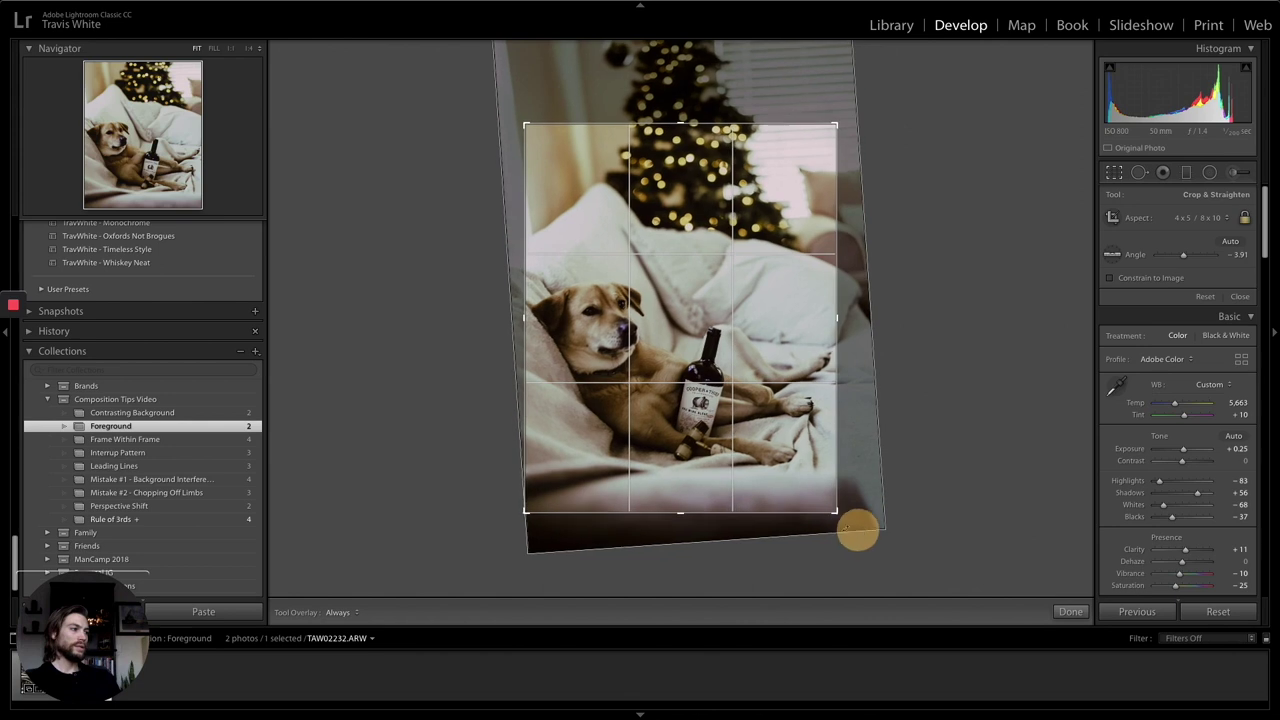
{"action": "left_click", "coordinate": [1068, 611]}
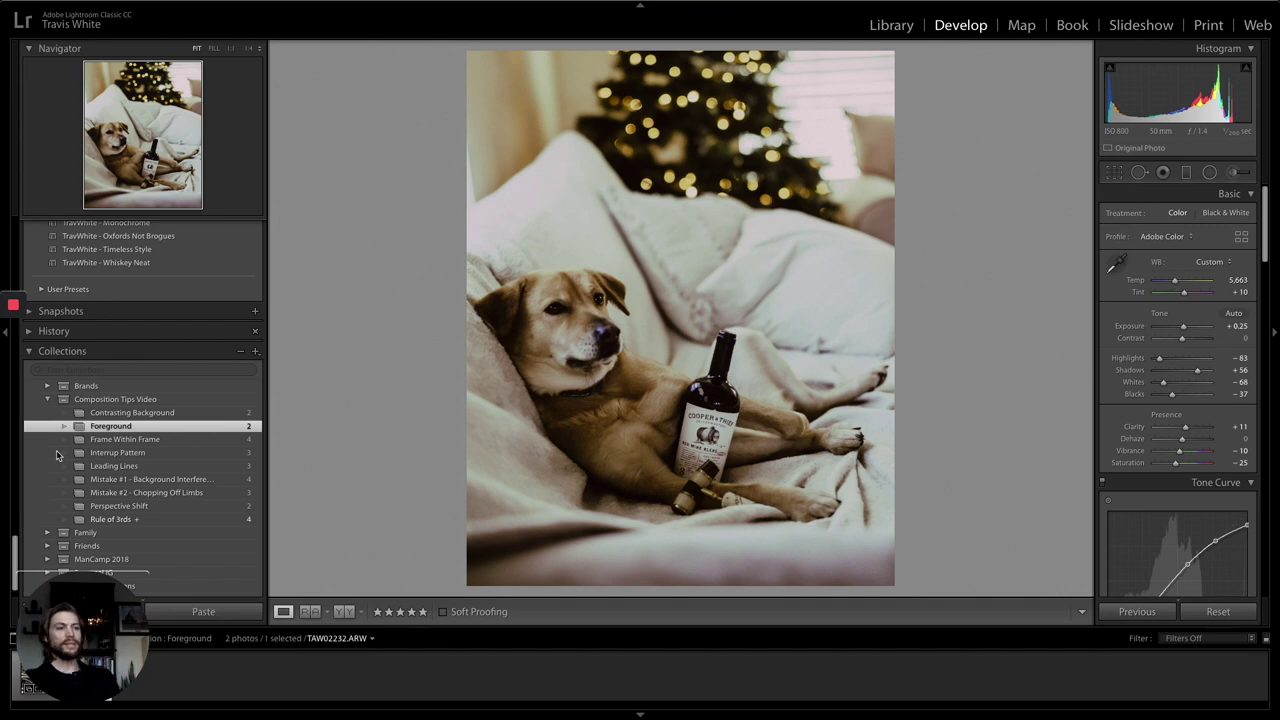
{"action": "left_click", "coordinate": [143, 413]}
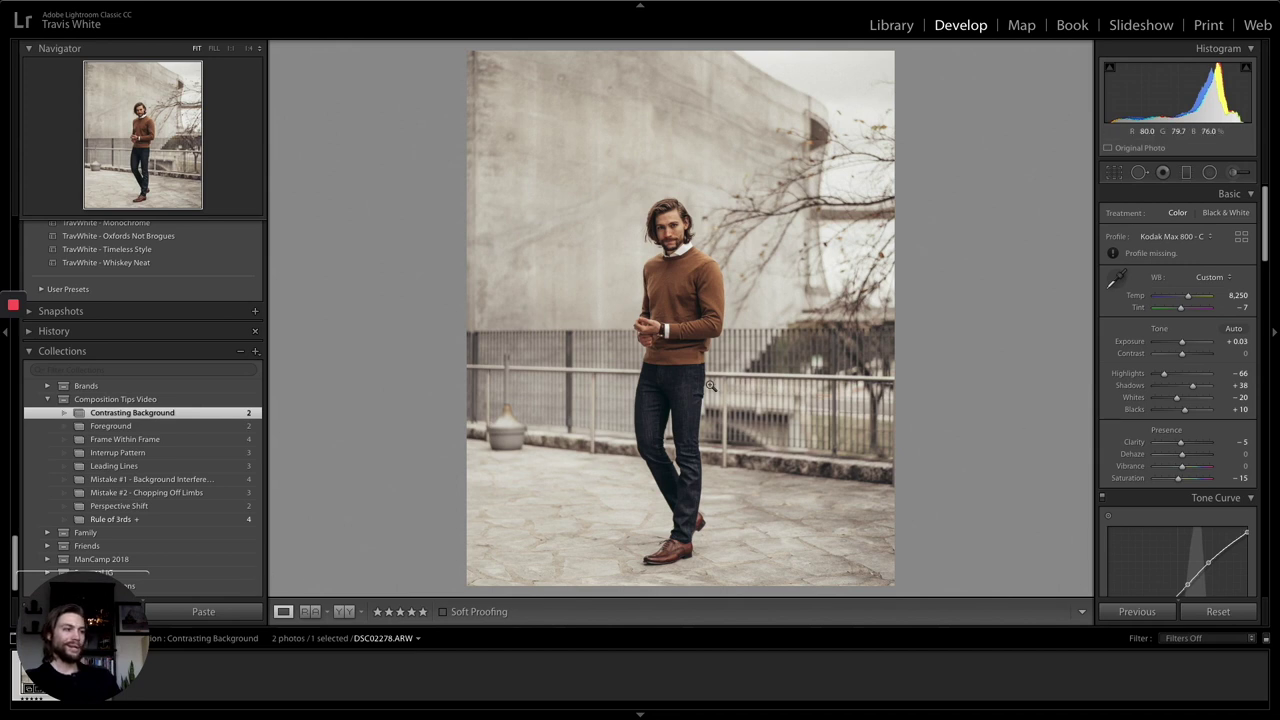
Step: Show pattern-interrupt.jpg, the woman before the bright blue building, from the filmstrip
{"action": "left_click", "coordinate": [36, 676]}
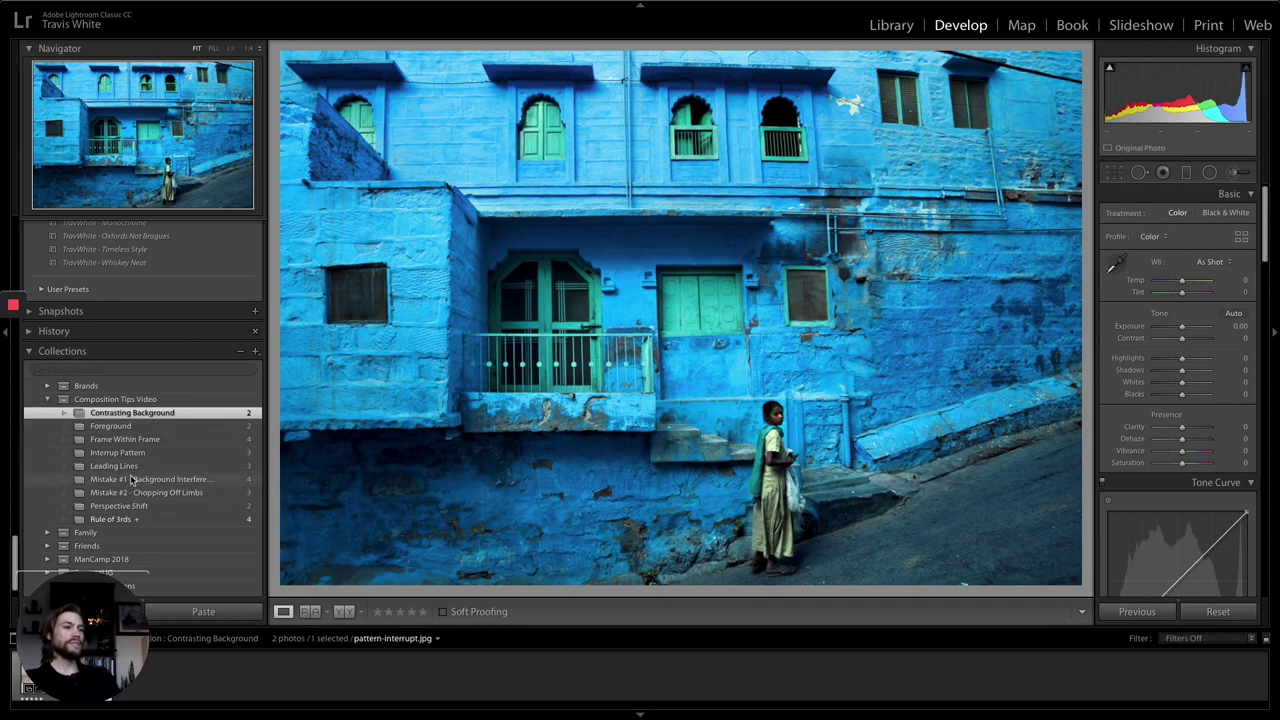
Step: Browse the Mistake #1 - Background Interference photos, then open Mistake #2 - Chopping Off Limbs
{"action": "left_click", "coordinate": [130, 480]}
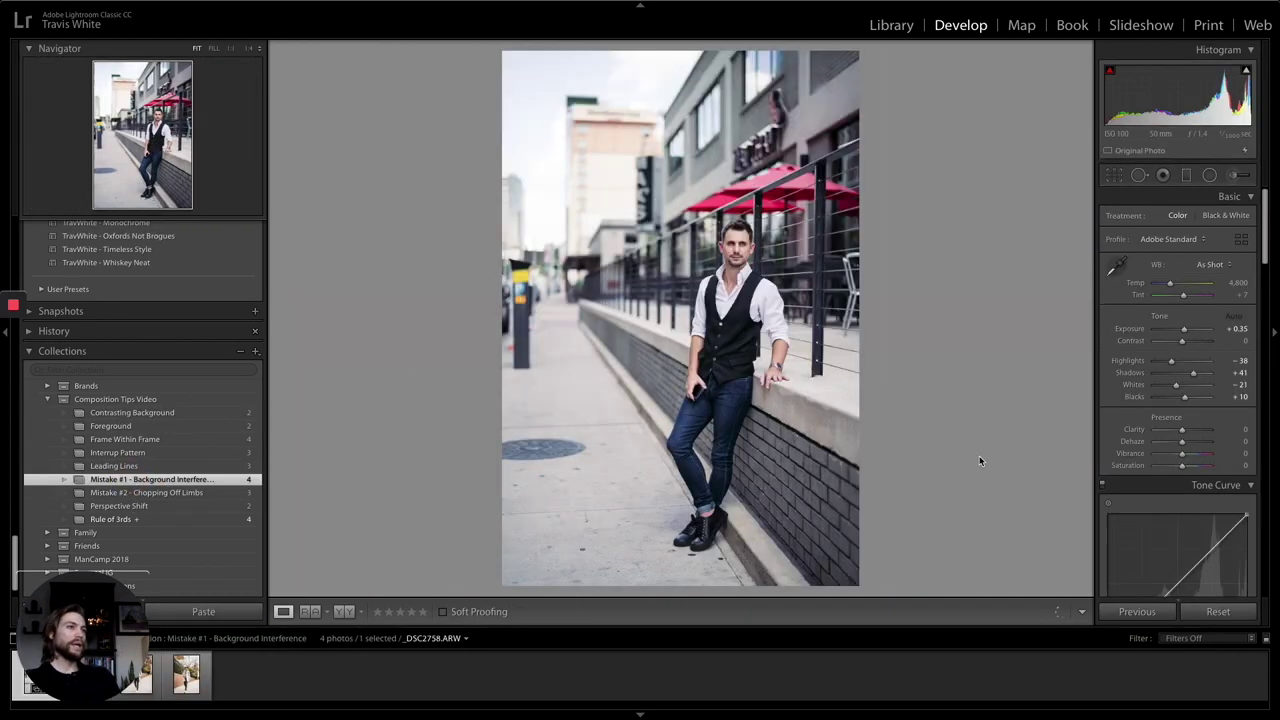
{"action": "key", "text": "Right"}
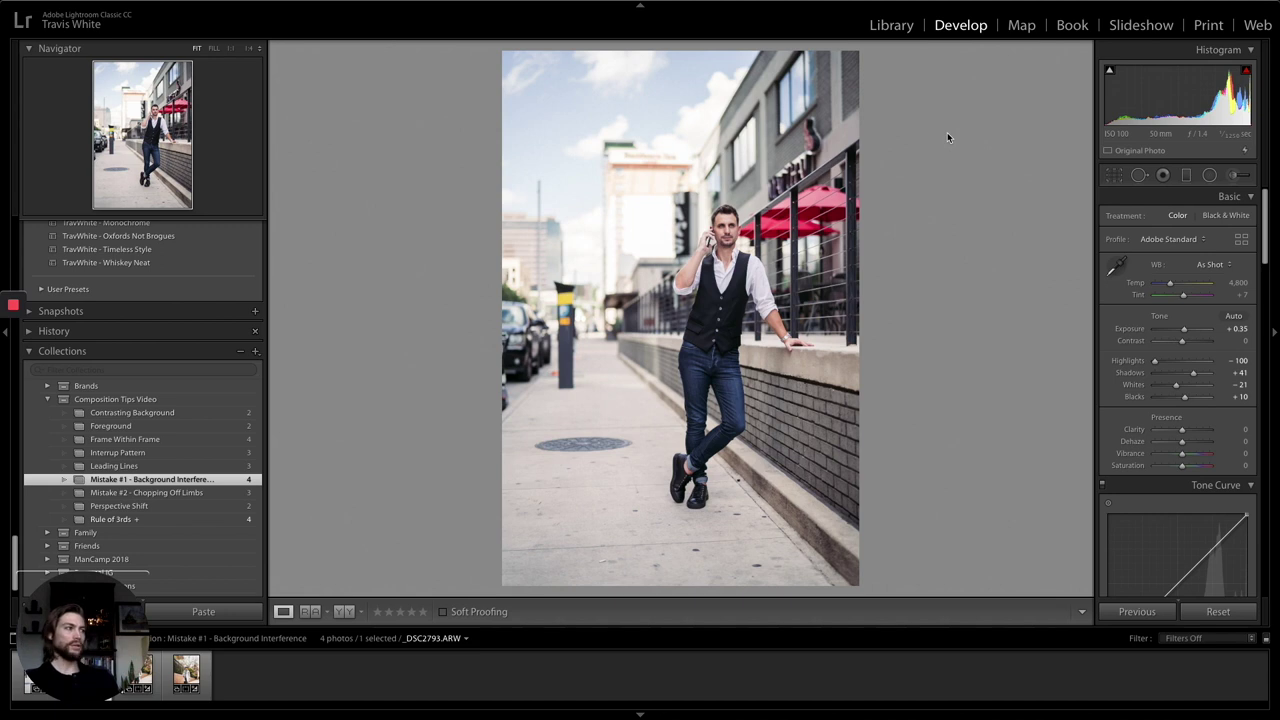
{"action": "key", "text": "Left"}
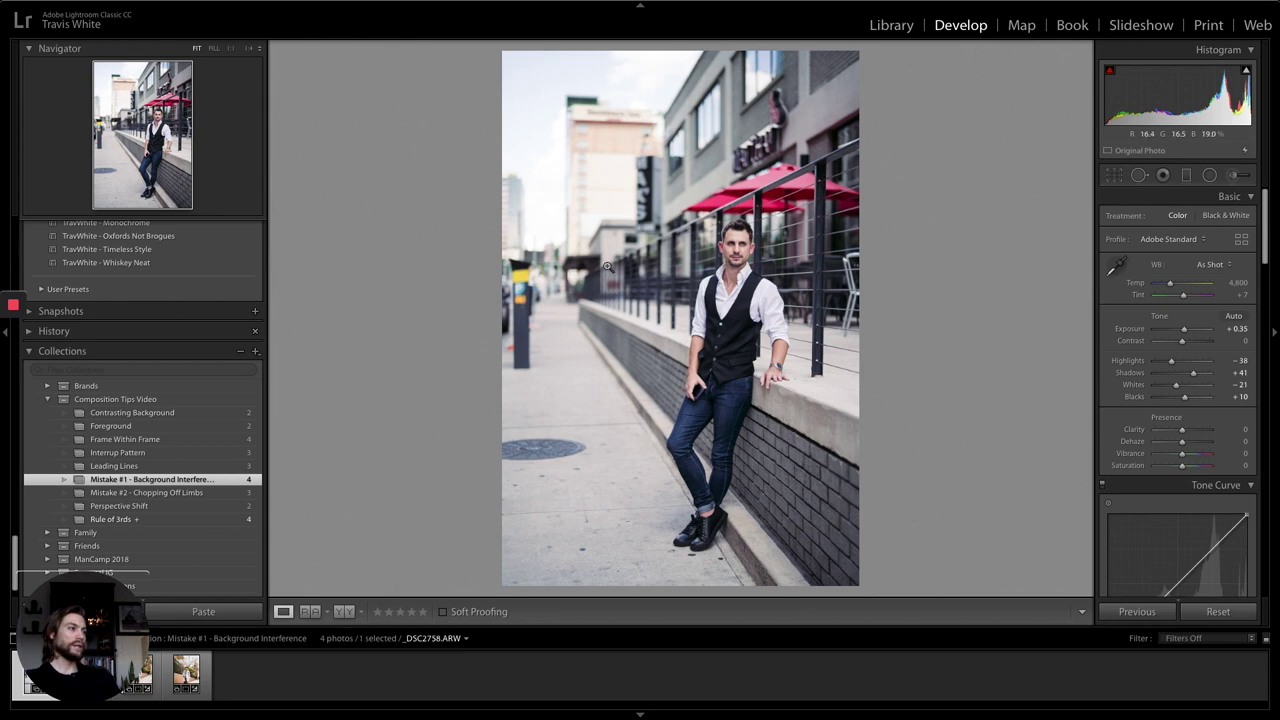
{"action": "left_click", "coordinate": [182, 492]}
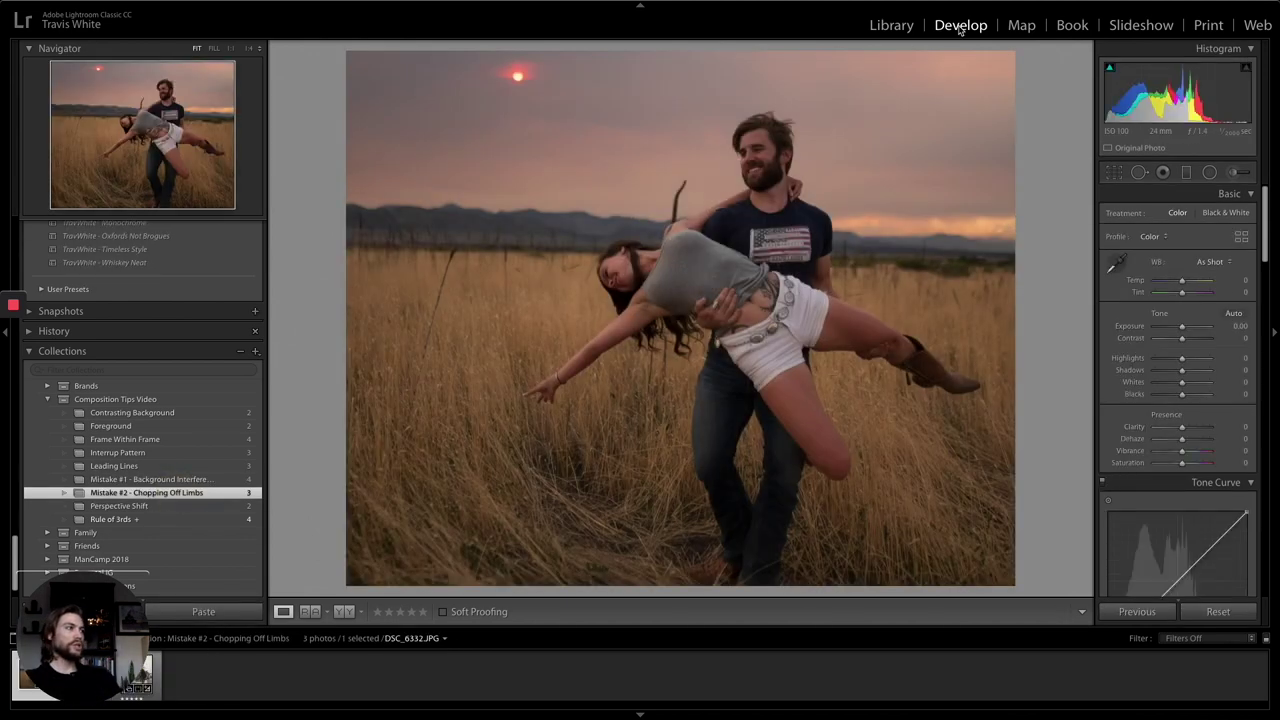
Step: Apply tight crops to the couple photo that cut off their limbs
{"action": "left_click", "coordinate": [1113, 172]}
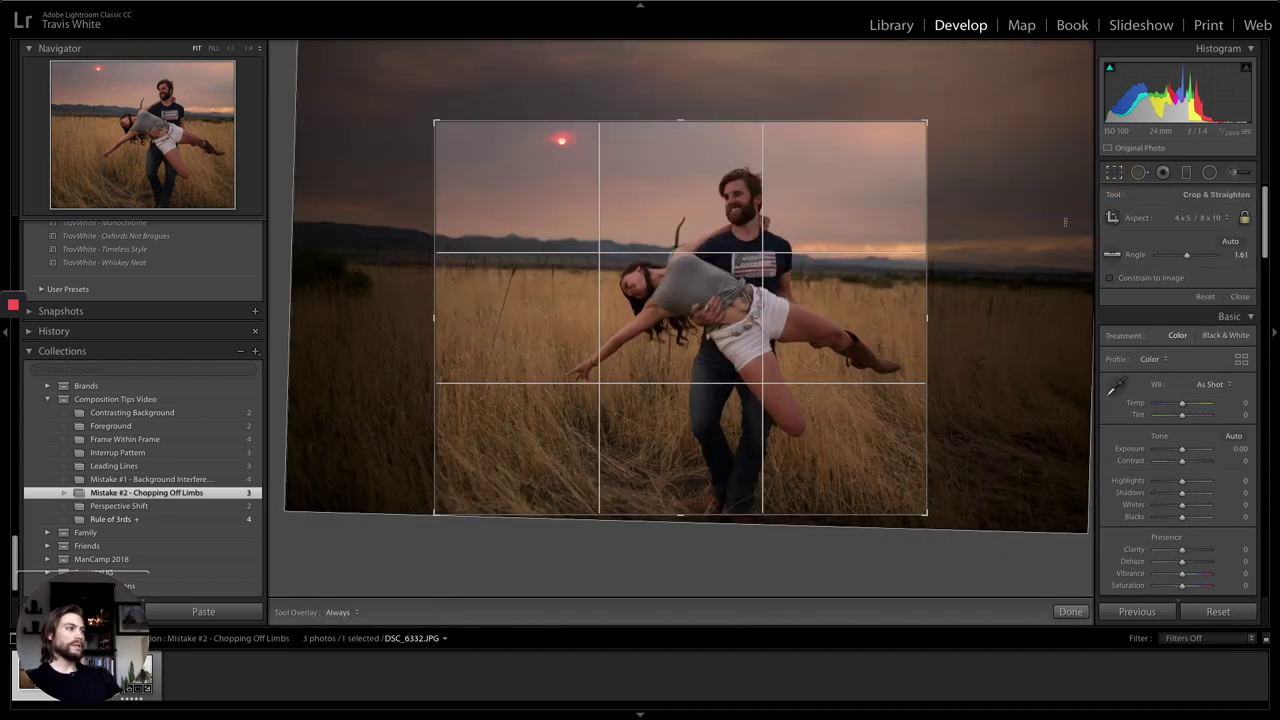
{"action": "left_click_drag", "start_coordinate": [925, 318], "coordinate": [880, 311]}
{"action": "left_click", "coordinate": [1068, 611]}
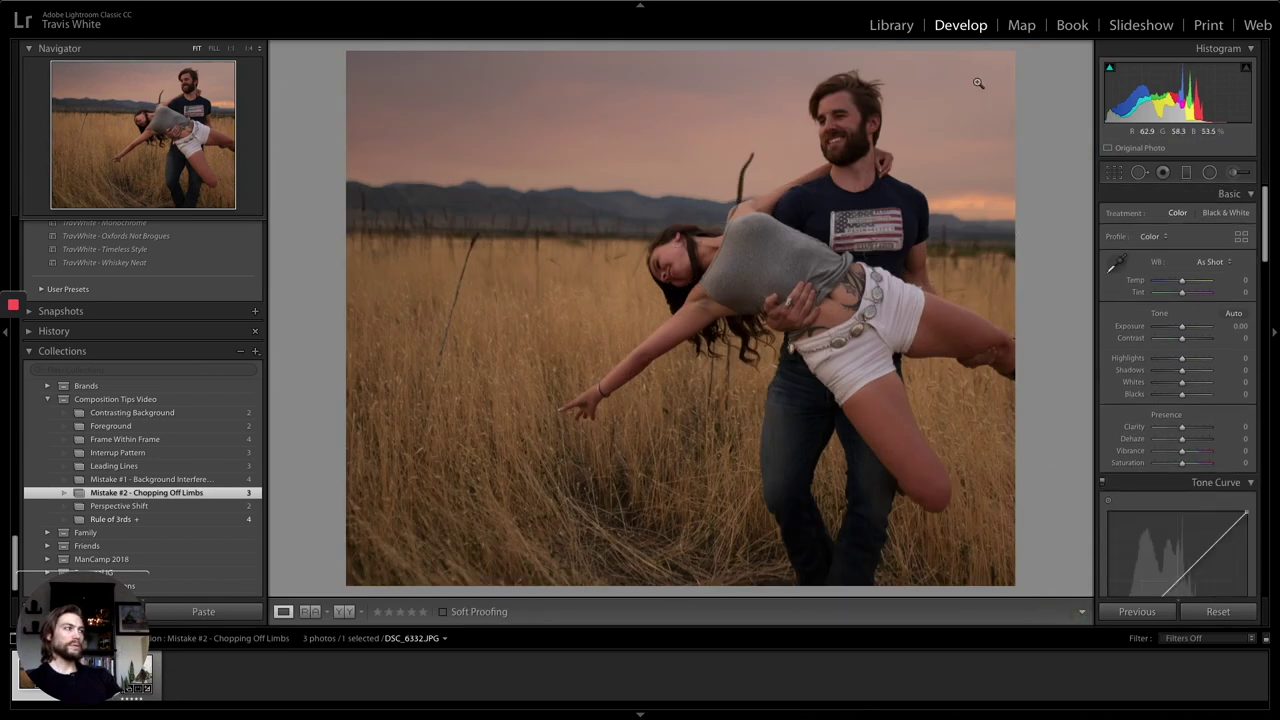
{"action": "key", "text": "r"}
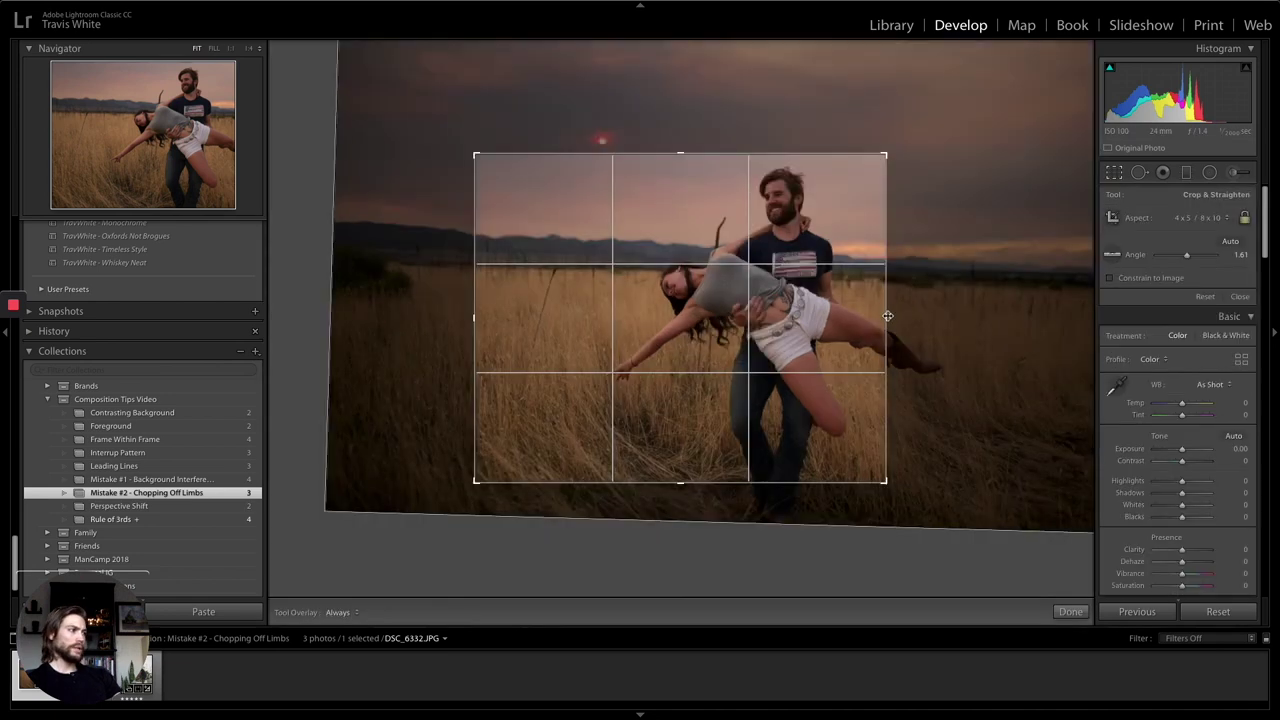
{"action": "left_click_drag", "start_coordinate": [955, 318], "coordinate": [872, 310]}
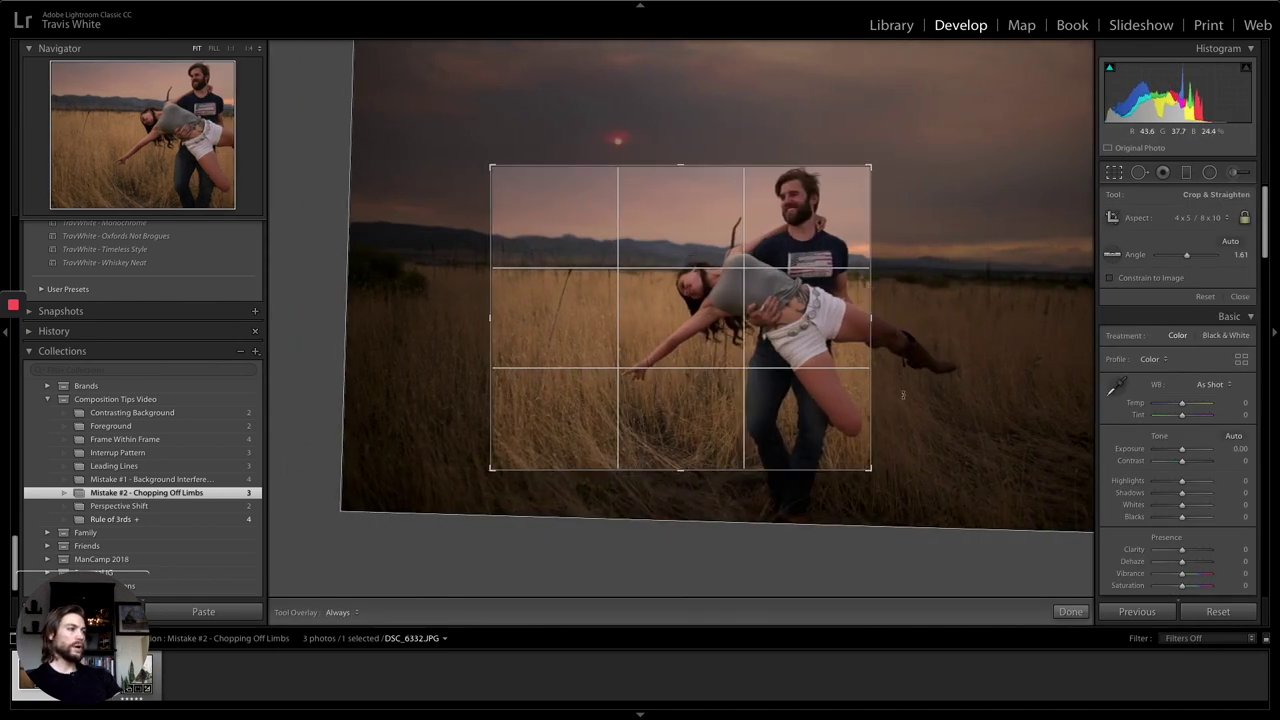
{"action": "left_click_drag", "start_coordinate": [848, 320], "coordinate": [859, 318]}
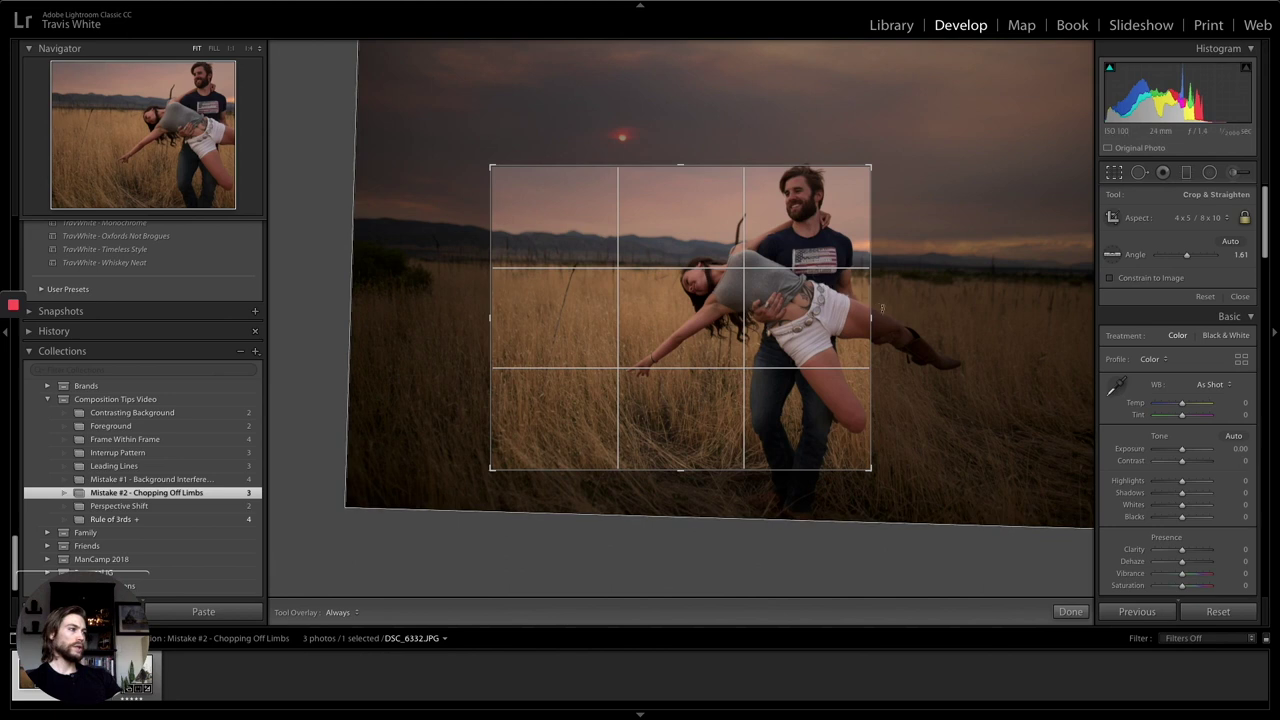
{"action": "left_click", "coordinate": [1069, 610]}
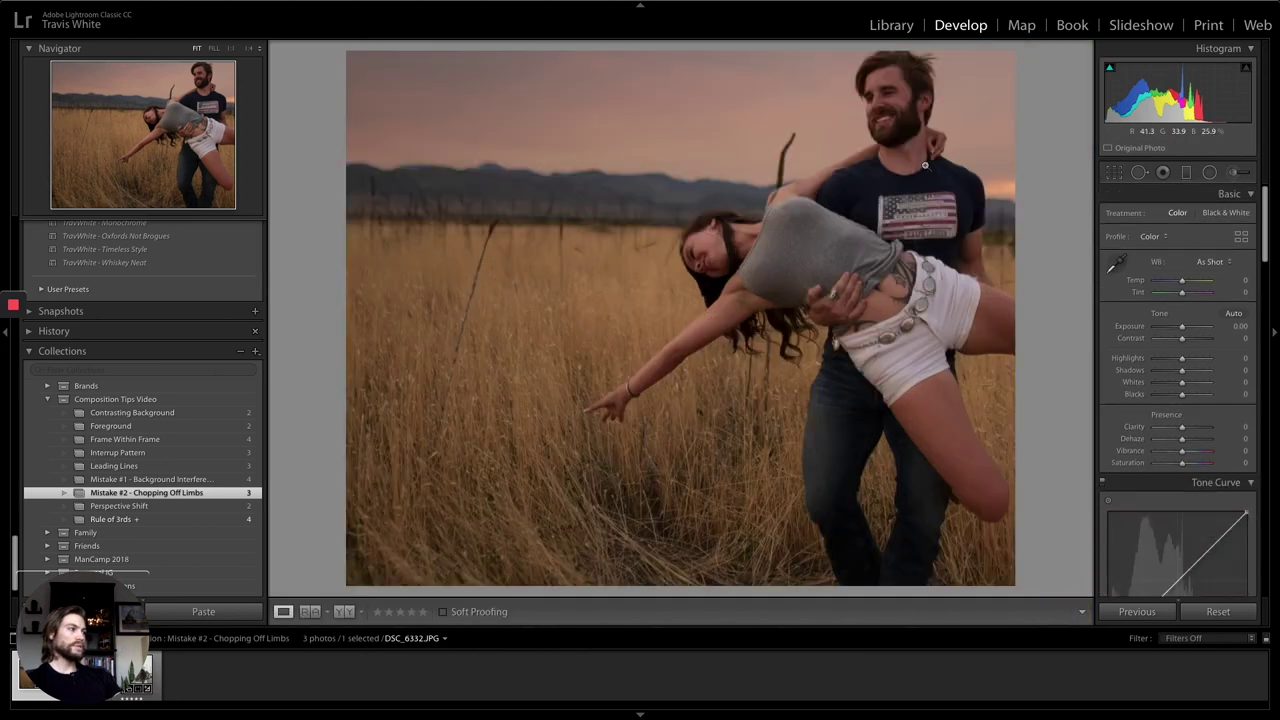
Step: Widen the couple photo's crop to include the whole couple and sun, then shift them left
{"action": "left_click", "coordinate": [1122, 173]}
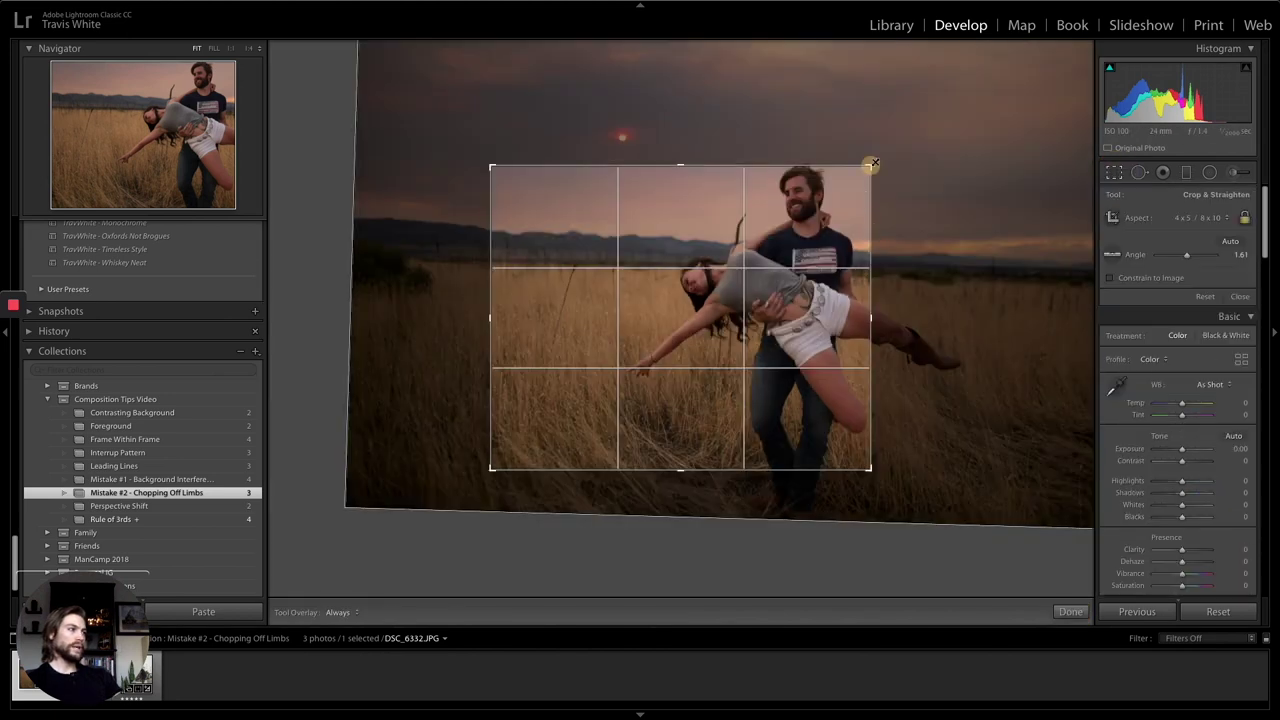
{"action": "left_click_drag", "start_coordinate": [872, 165], "coordinate": [943, 114]}
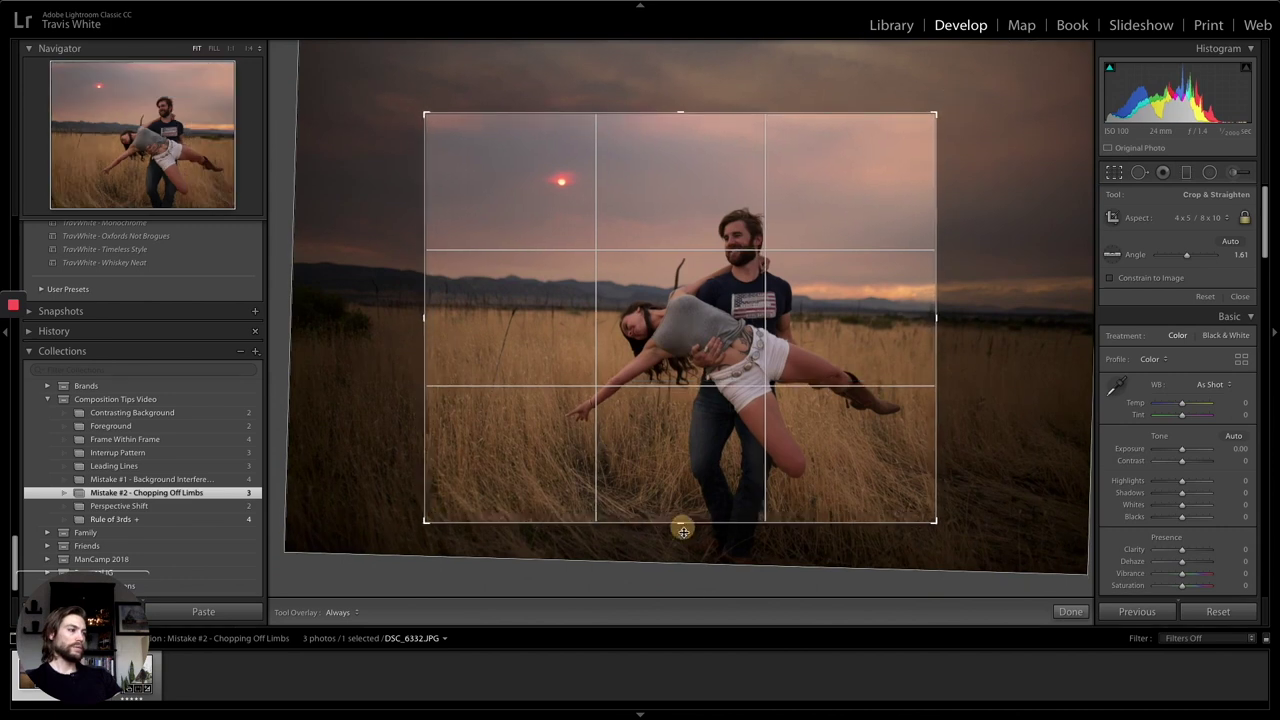
{"action": "left_click_drag", "start_coordinate": [600, 523], "coordinate": [701, 457]}
{"action": "left_click_drag", "start_coordinate": [712, 410], "coordinate": [745, 416]}
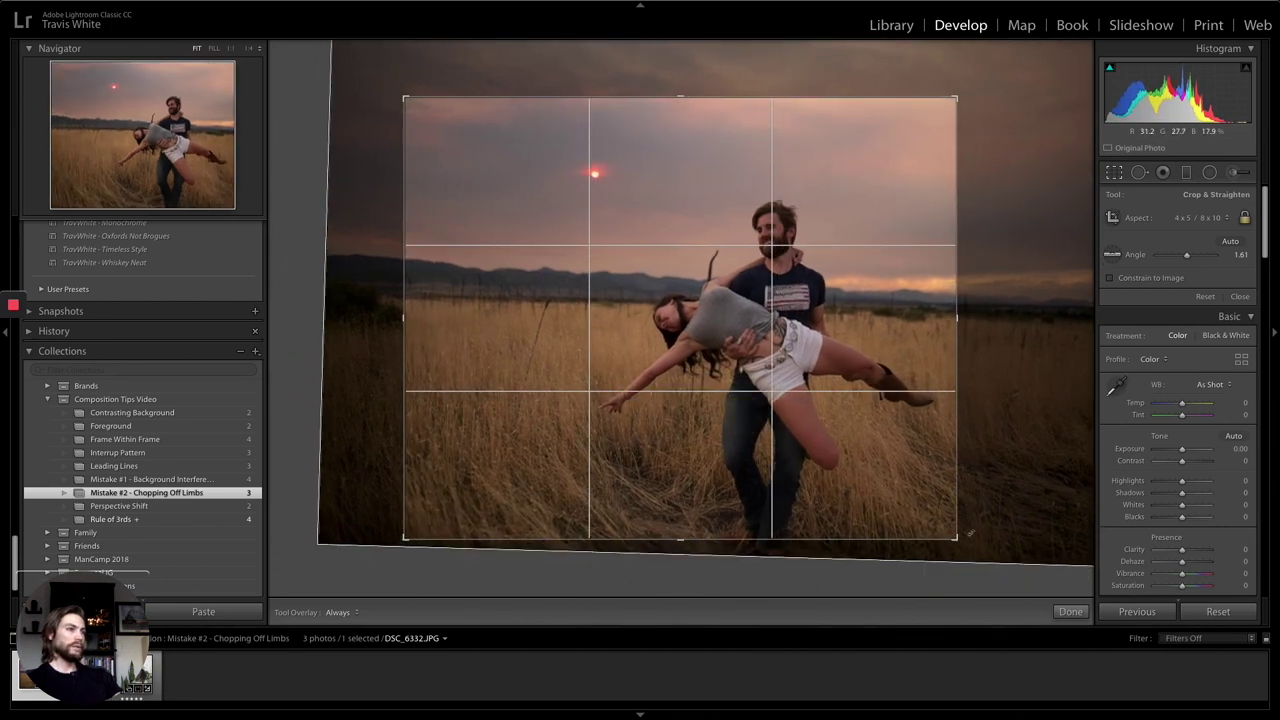
{"action": "left_click", "coordinate": [1070, 611]}
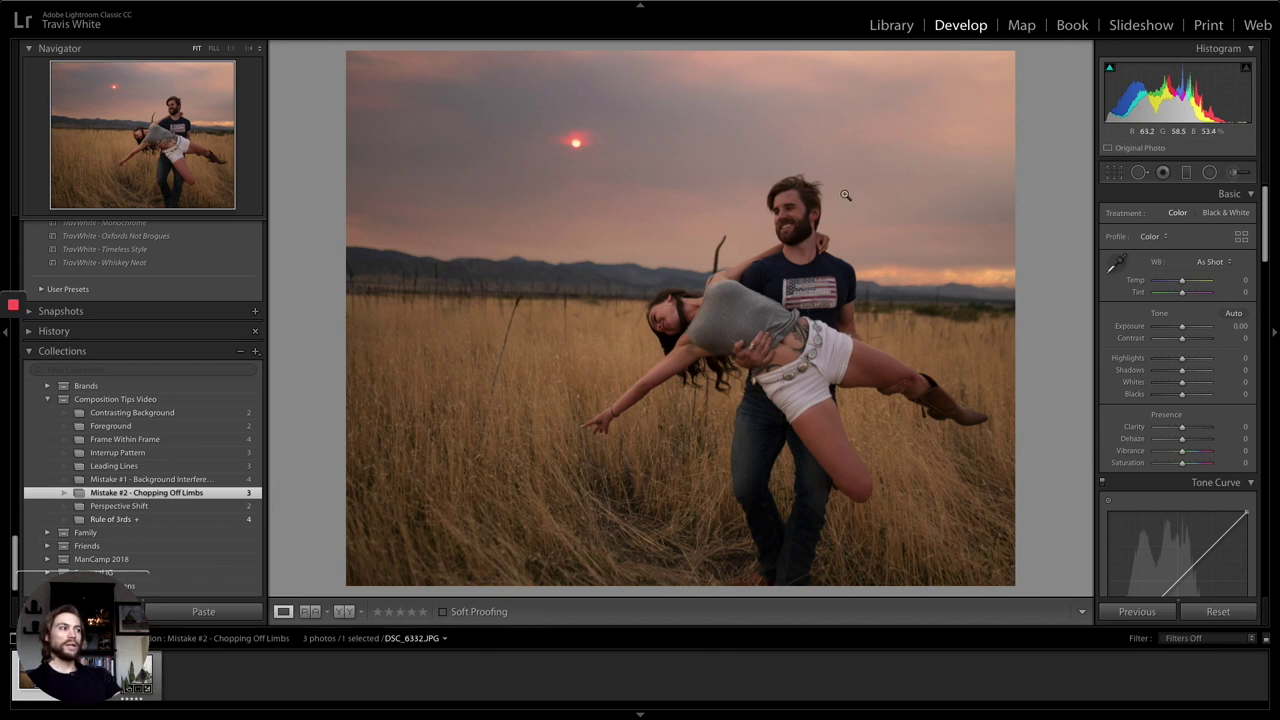
{"action": "left_click", "coordinate": [1137, 174]}
{"action": "left_click_drag", "start_coordinate": [858, 225], "coordinate": [686, 224]}
Step: Apply the left-shifted crop, then move the couple right of centre and apply again
{"action": "left_click", "coordinate": [1070, 611]}
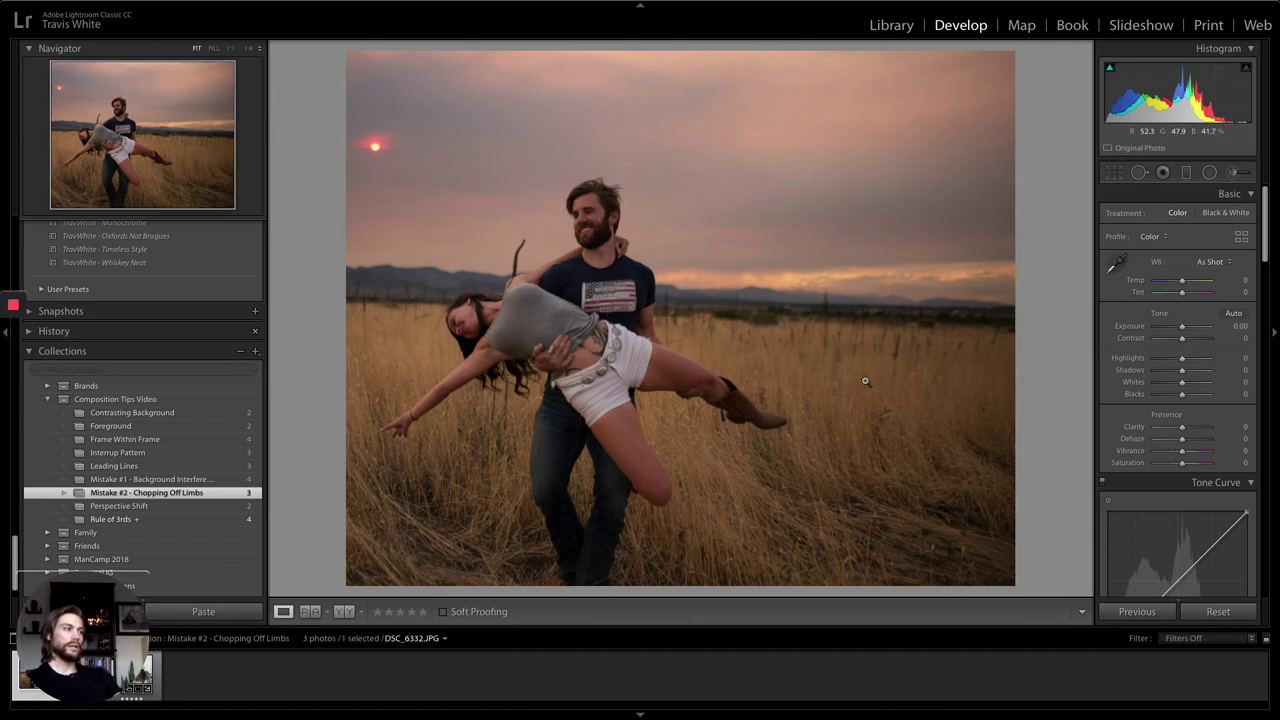
{"action": "key", "text": "r"}
{"action": "left_click_drag", "start_coordinate": [749, 271], "coordinate": [891, 277]}
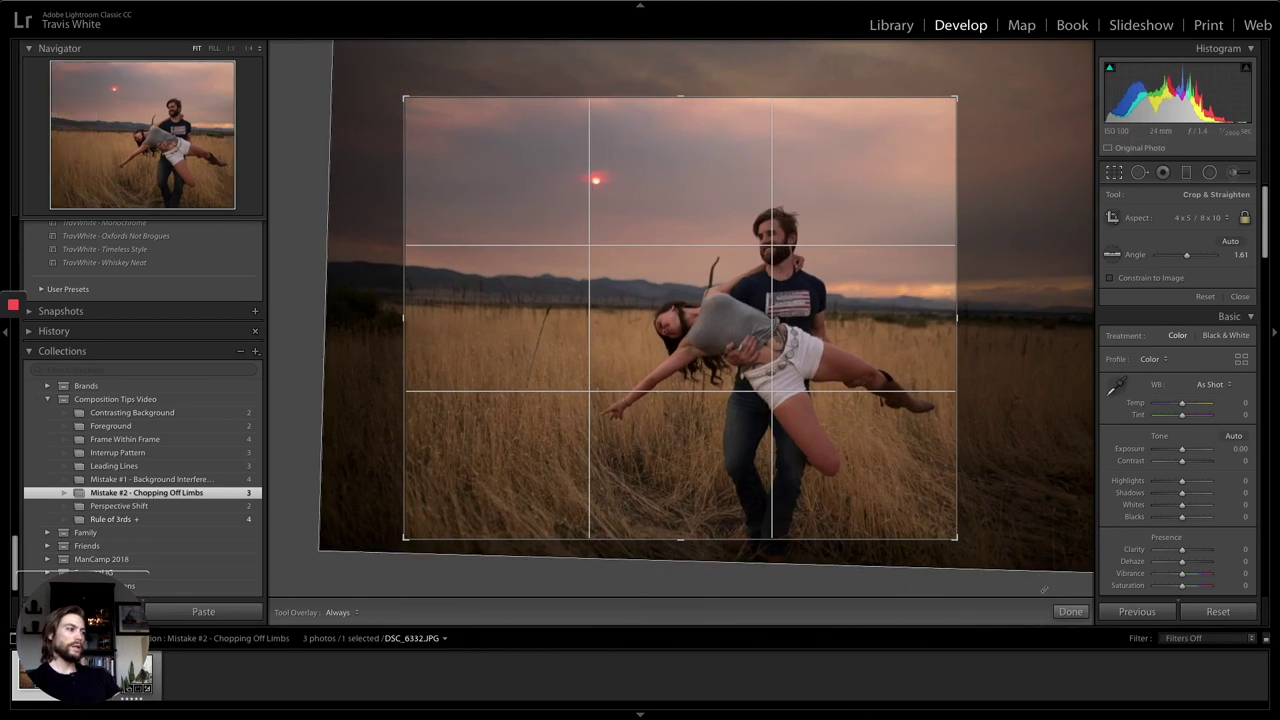
{"action": "left_click", "coordinate": [1070, 611]}
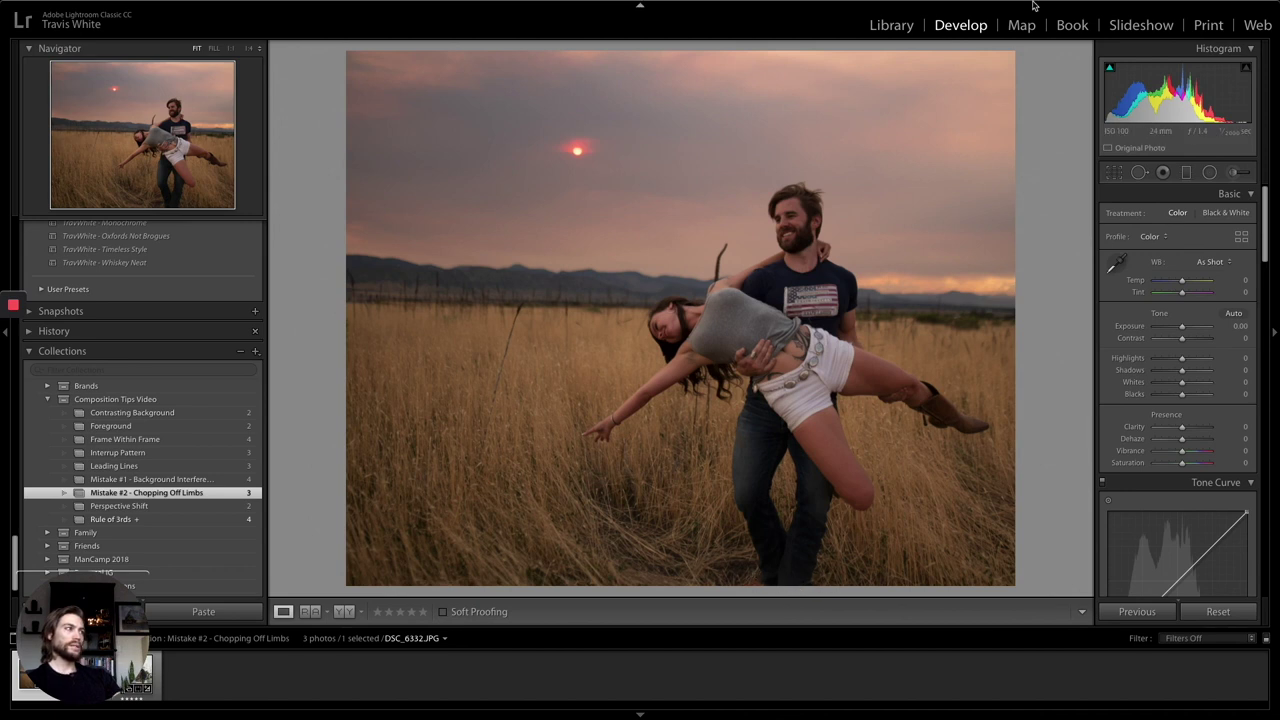
Step: Fine-tune the couple's position within the crop, then advance to the stretching-man photo
{"action": "left_click", "coordinate": [1113, 172]}
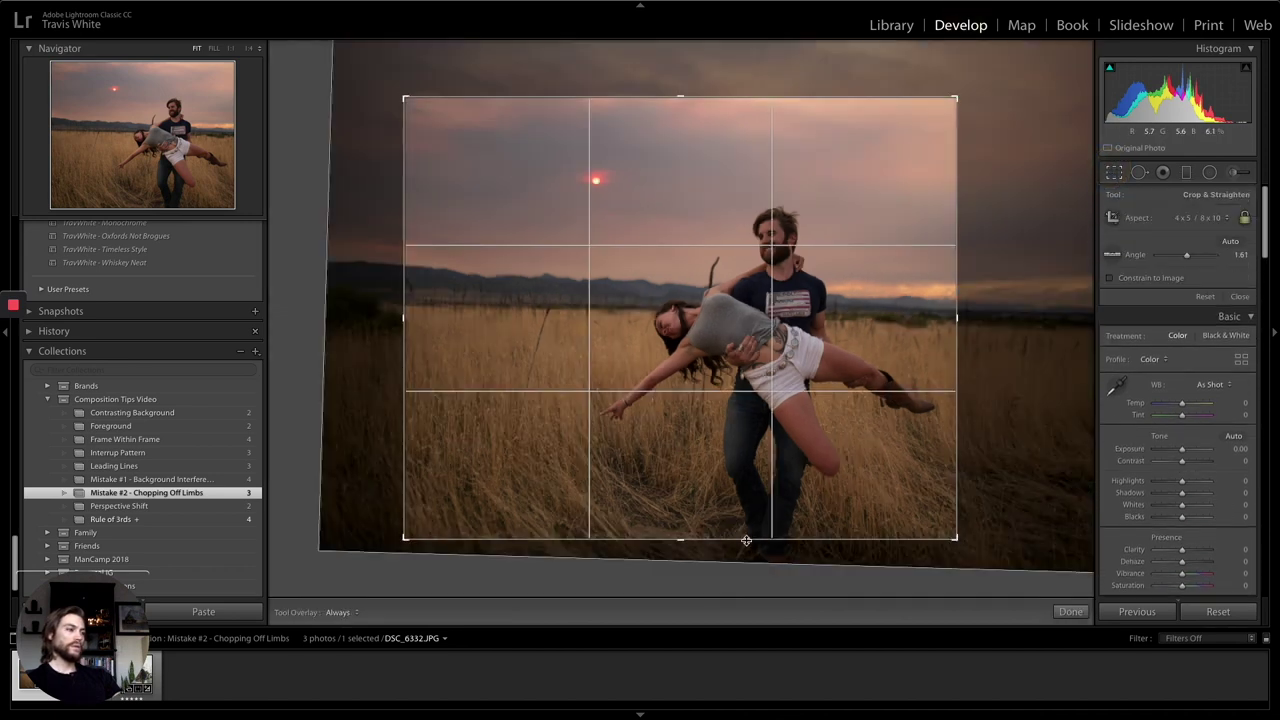
{"action": "left_click_drag", "start_coordinate": [757, 345], "coordinate": [746, 338]}
{"action": "left_click", "coordinate": [1068, 611]}
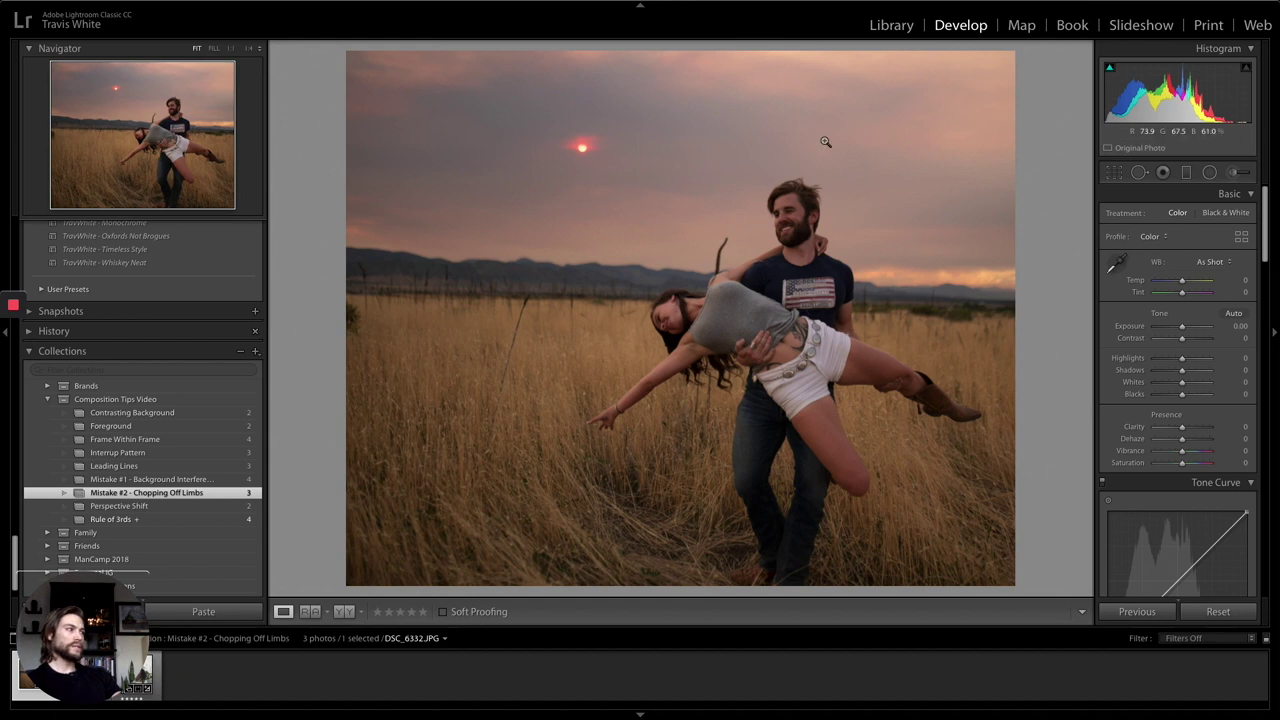
{"action": "key", "text": "Right"}
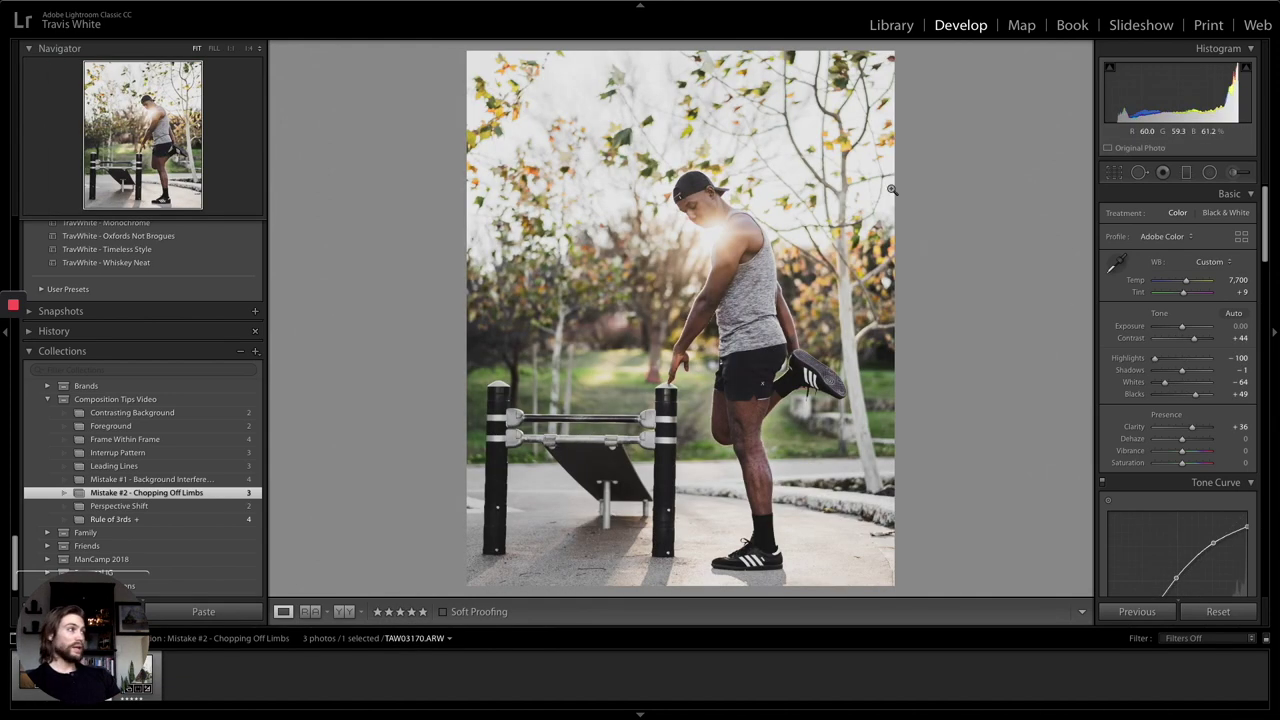